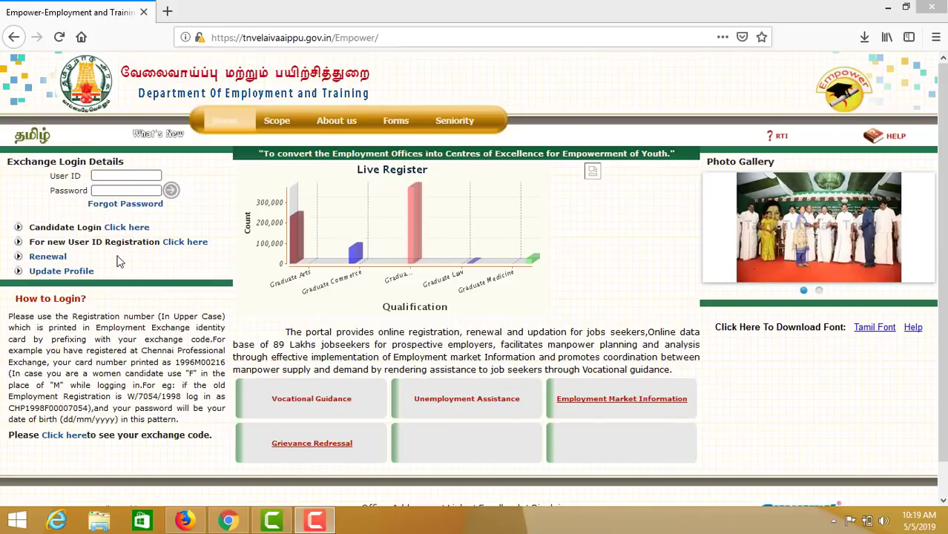
Start a new user ID registration and accept the terms and conditions
click(190, 250)
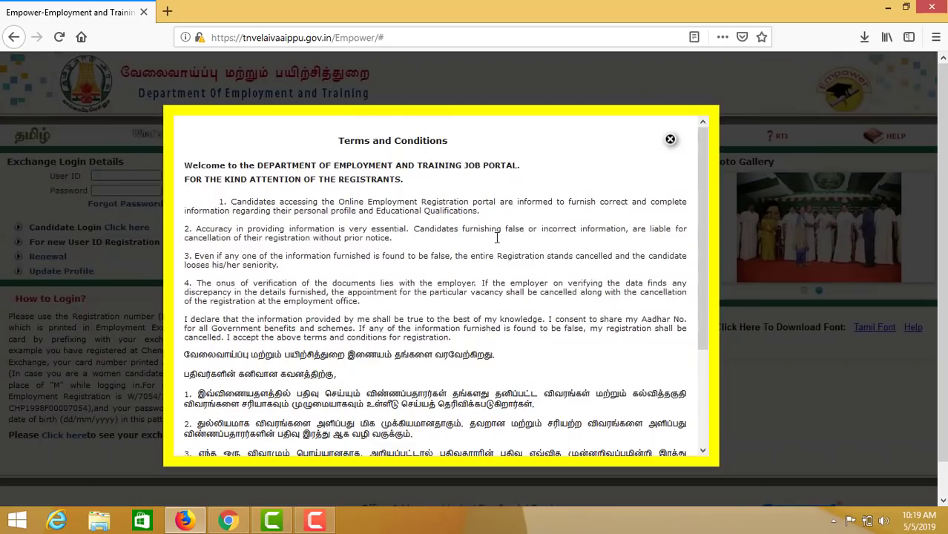
drag(706, 208, 699, 338)
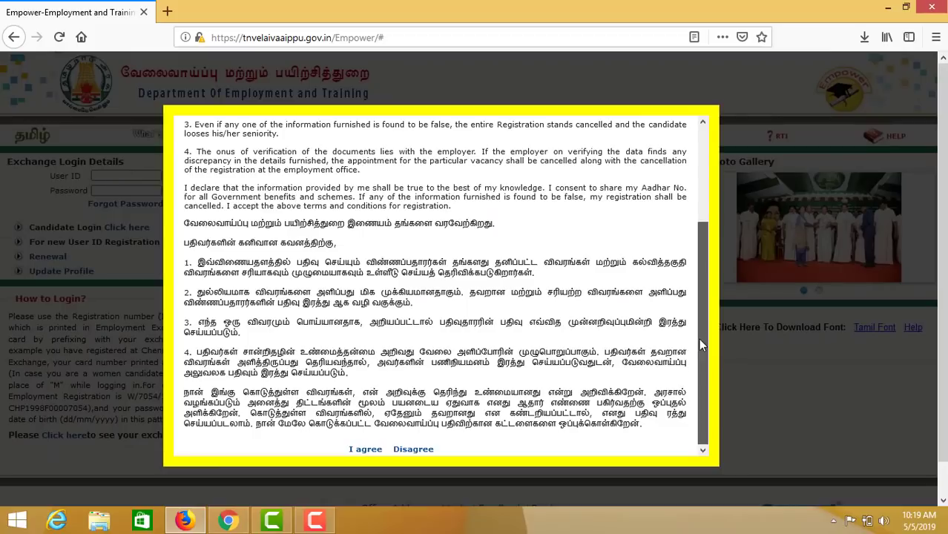
click(374, 452)
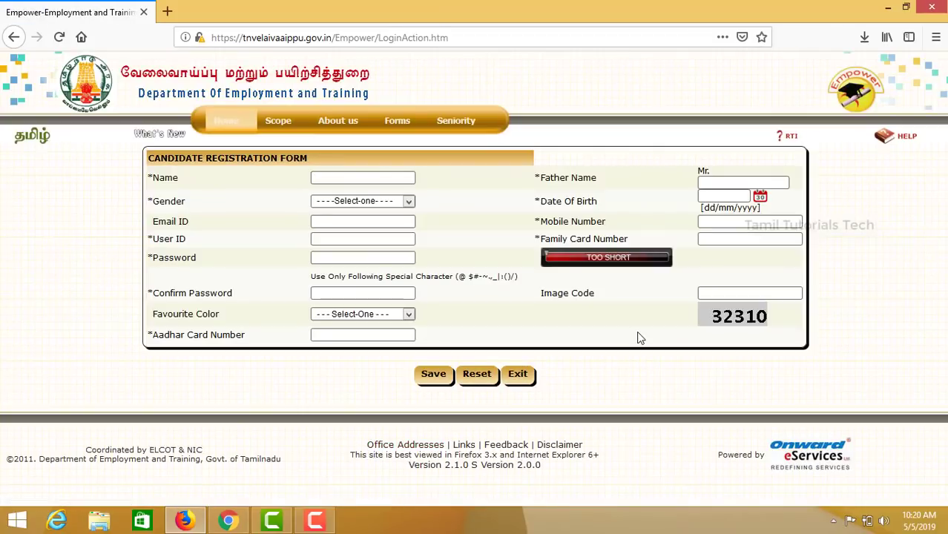
Enter the candidate's name and father's name, and set gender to Male
click(346, 177)
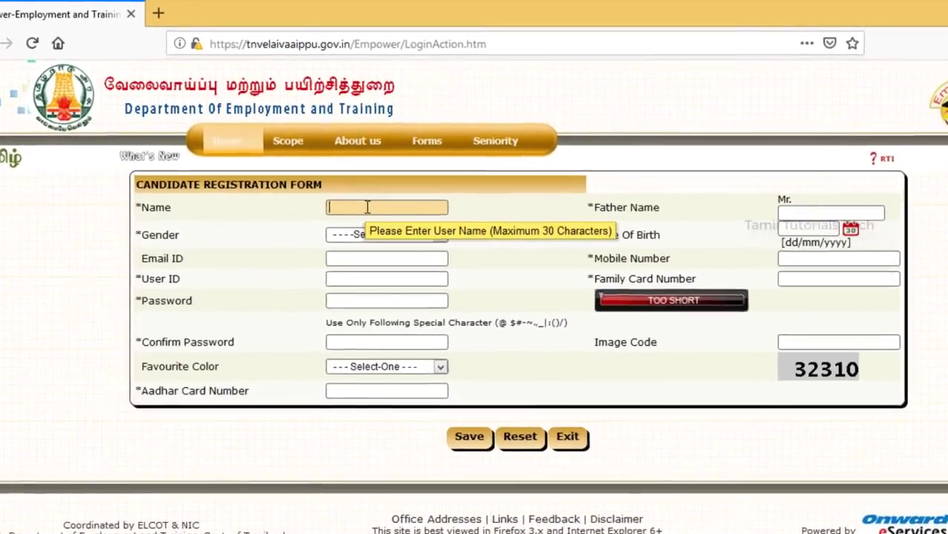
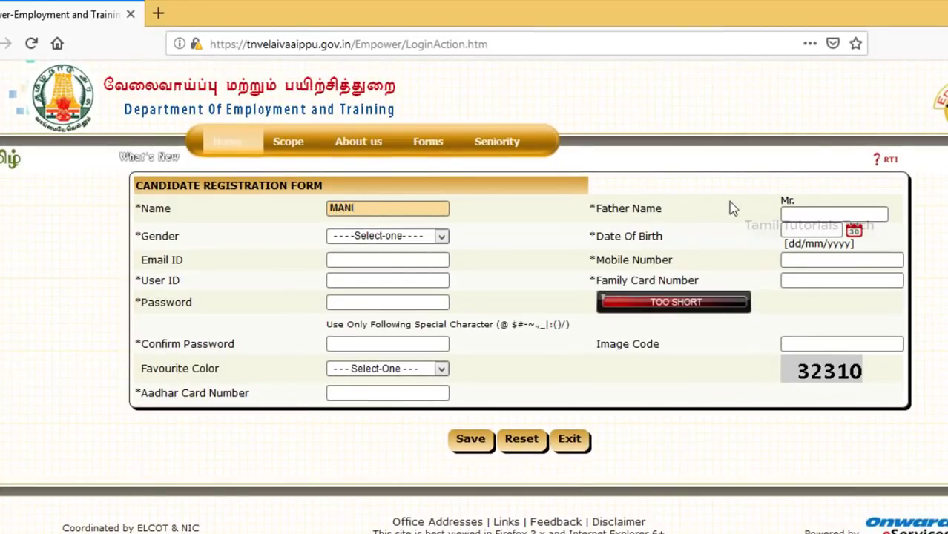
click(793, 213)
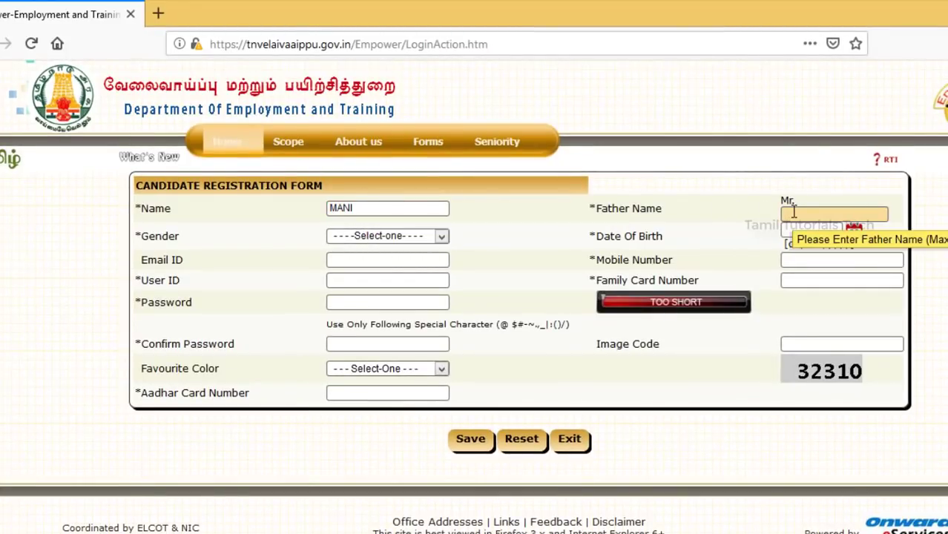
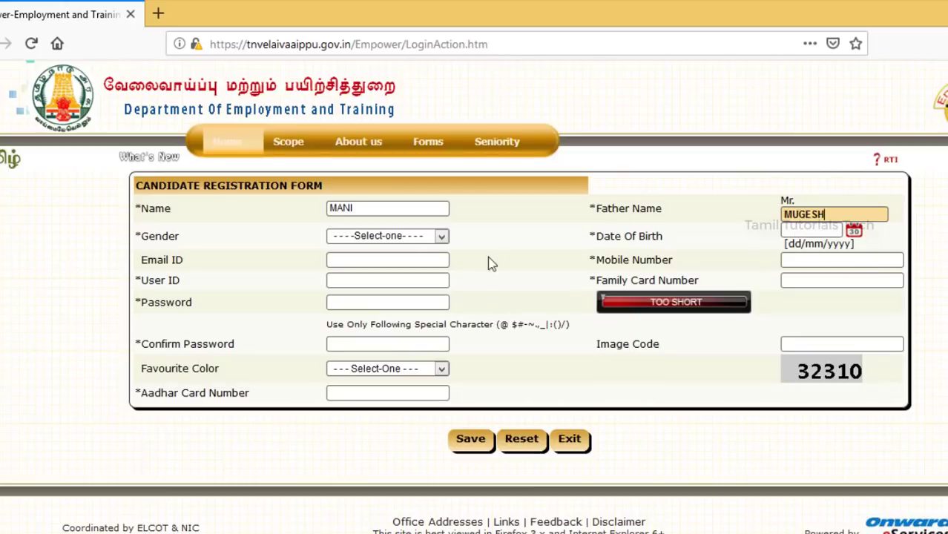
click(439, 238)
click(379, 290)
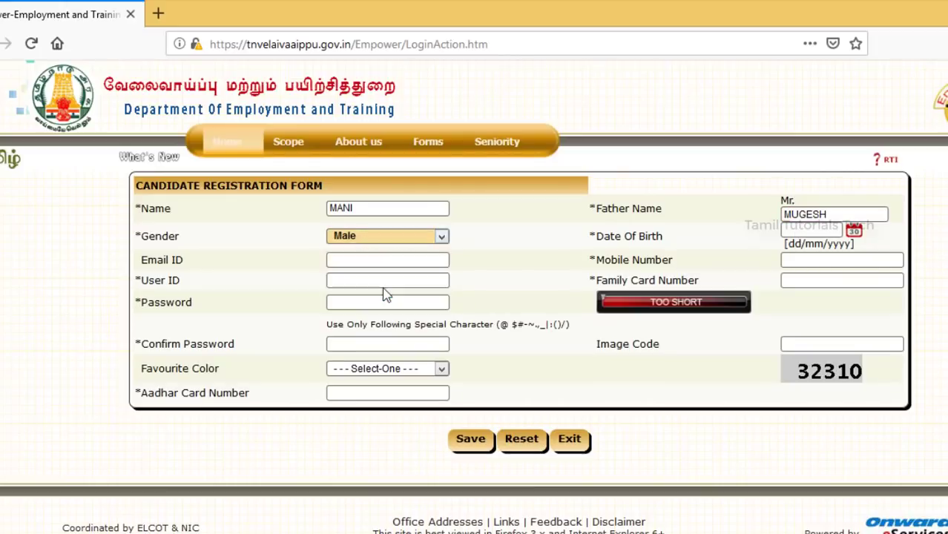
click(854, 232)
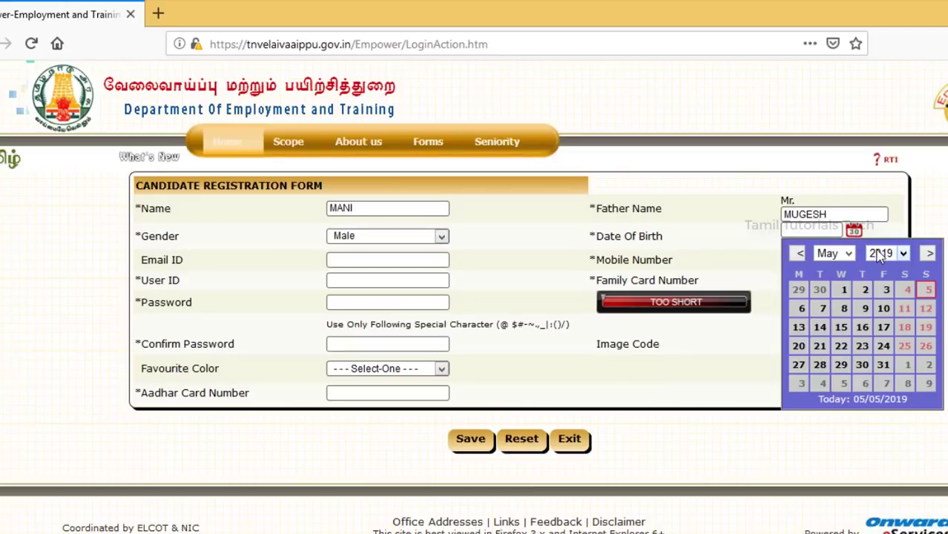
click(880, 255)
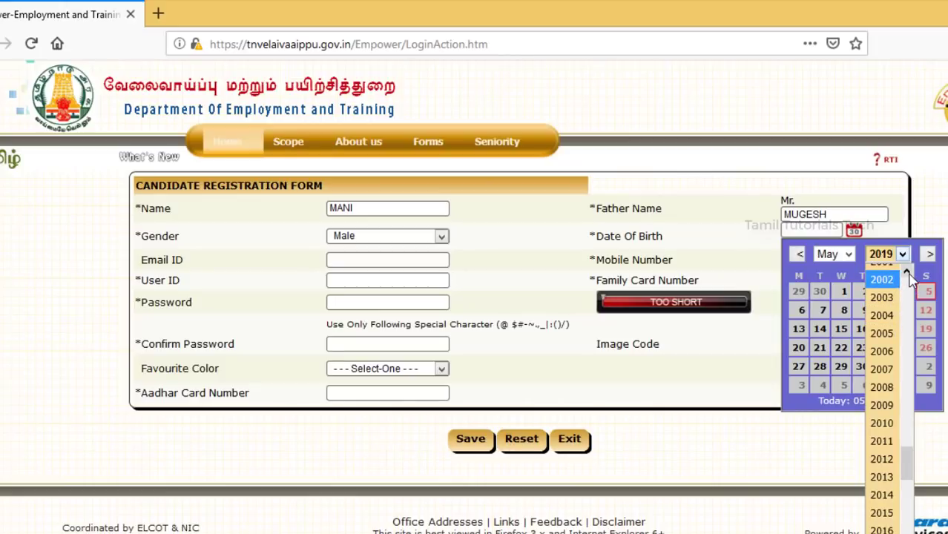
click(907, 273)
click(907, 273)
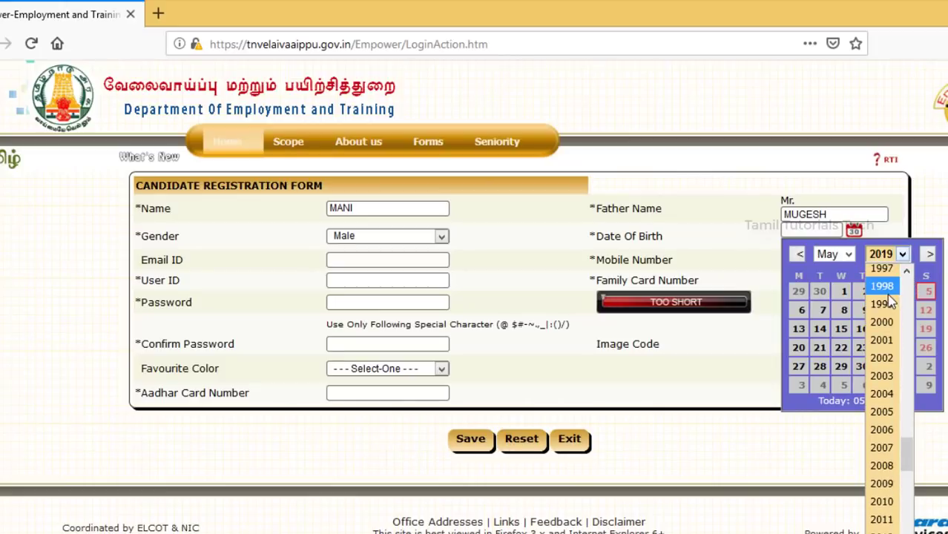
click(887, 291)
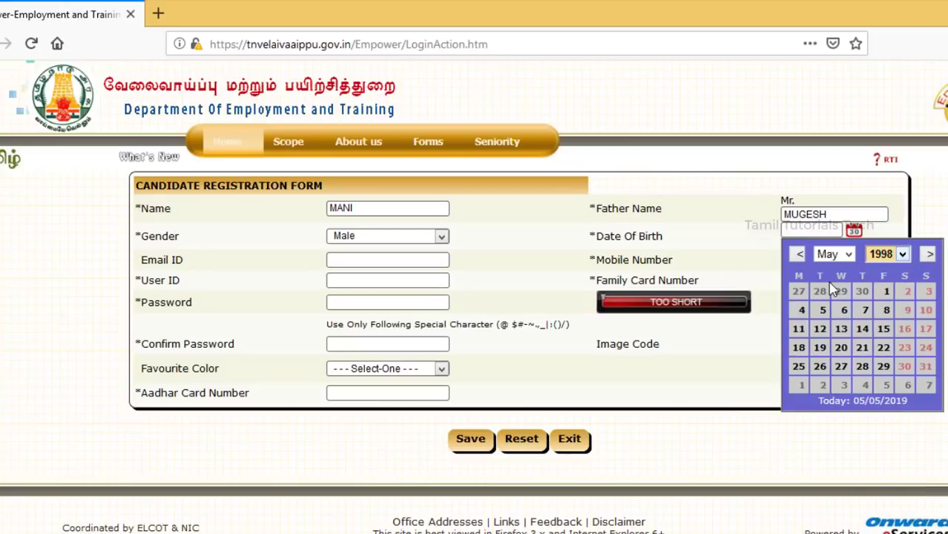
click(886, 293)
click(802, 261)
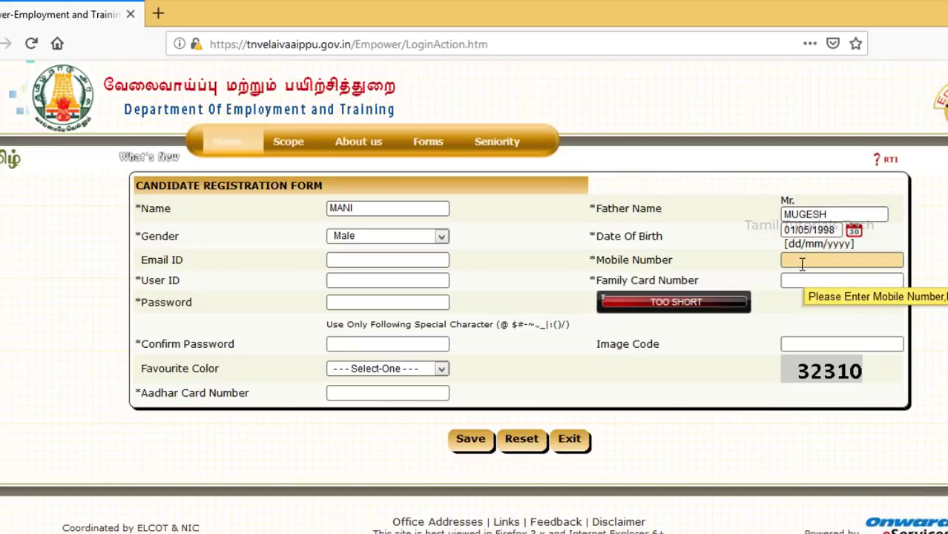
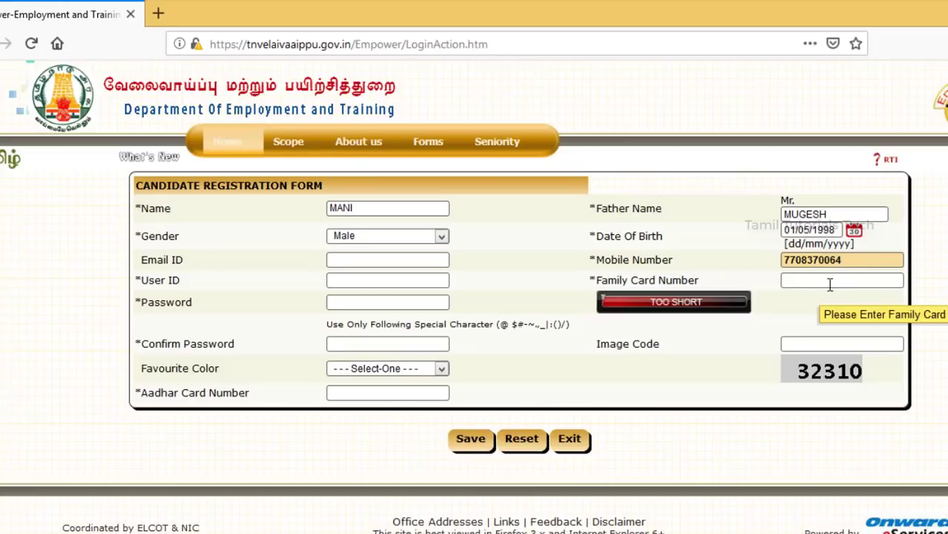
Enter the family card number, paste the user ID, and enter and confirm the password
click(830, 285)
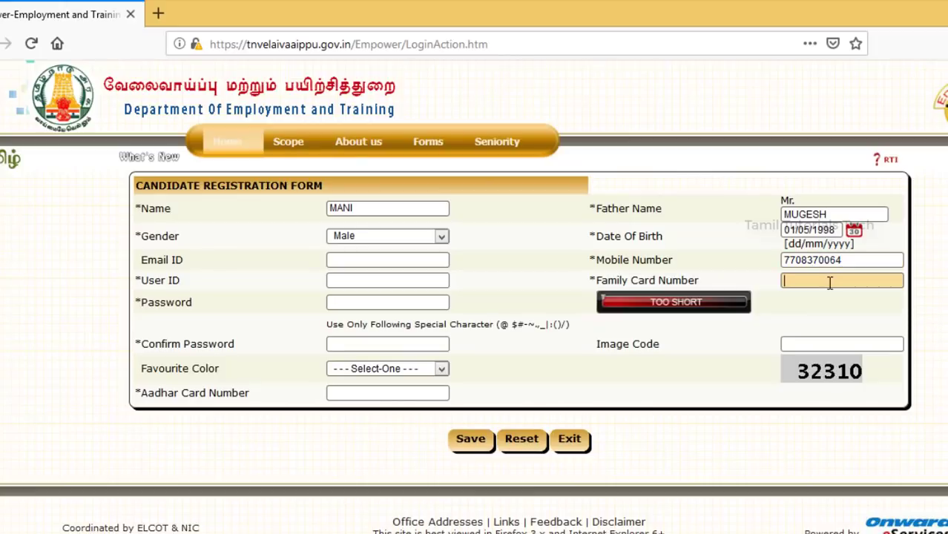
click(388, 260)
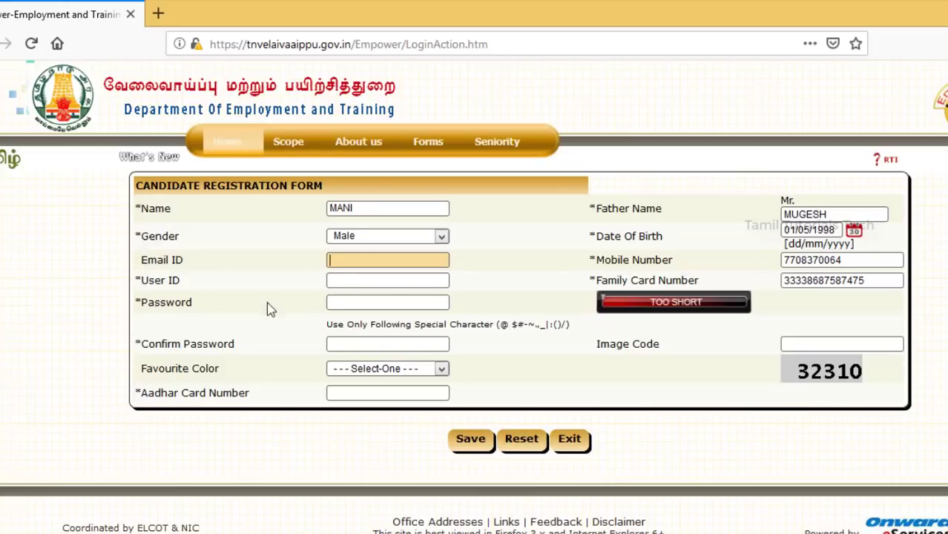
click(338, 282)
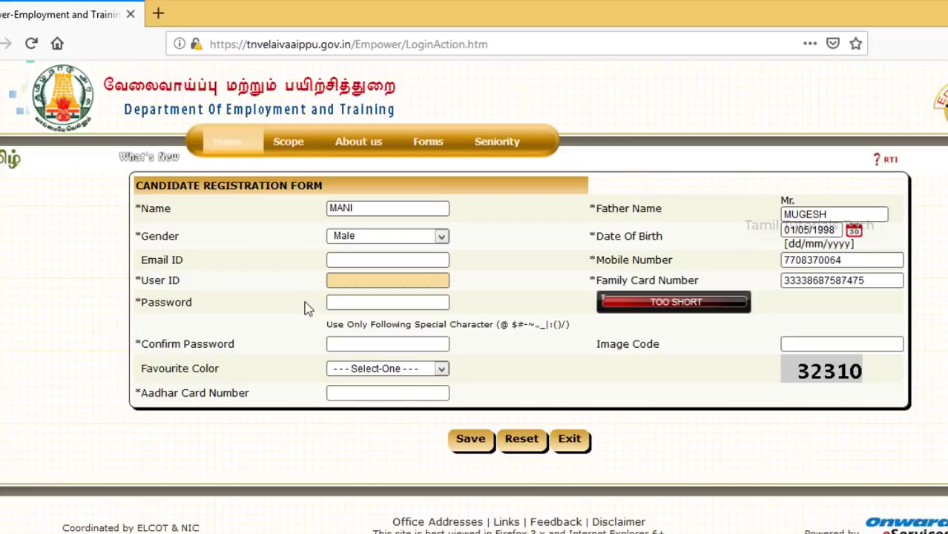
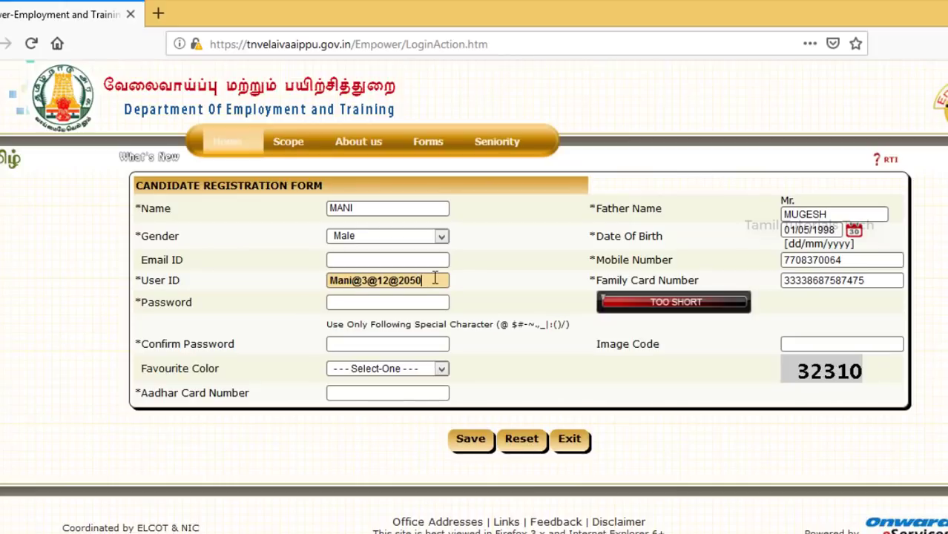
click(387, 302)
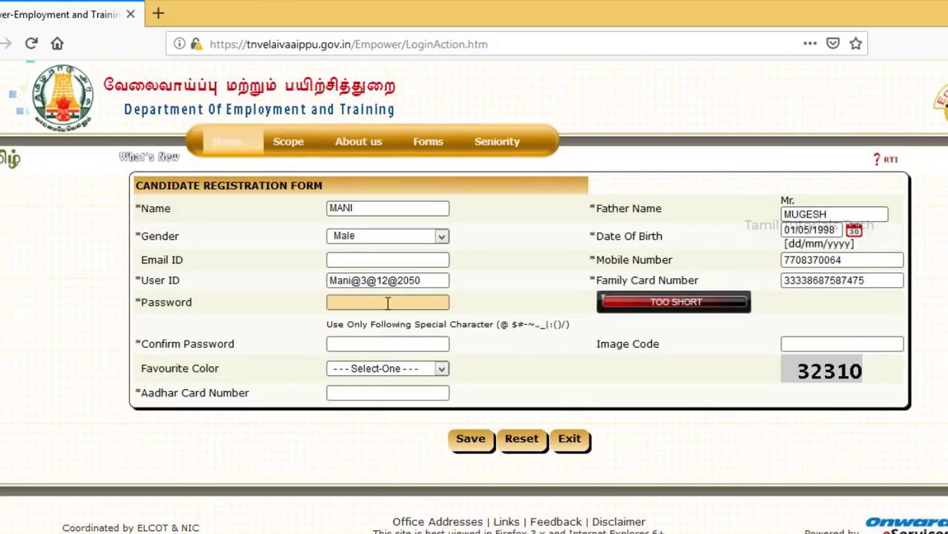
key(ctrl+v)
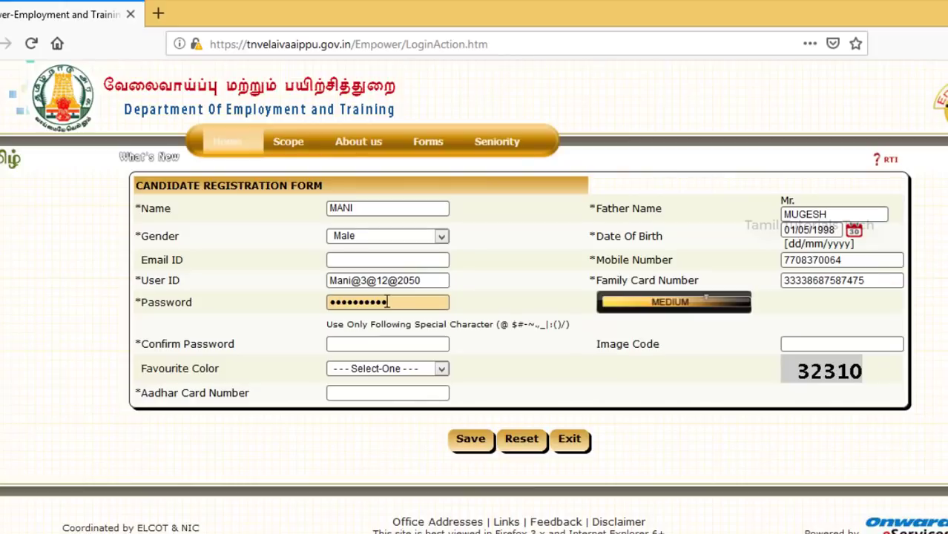
click(360, 345)
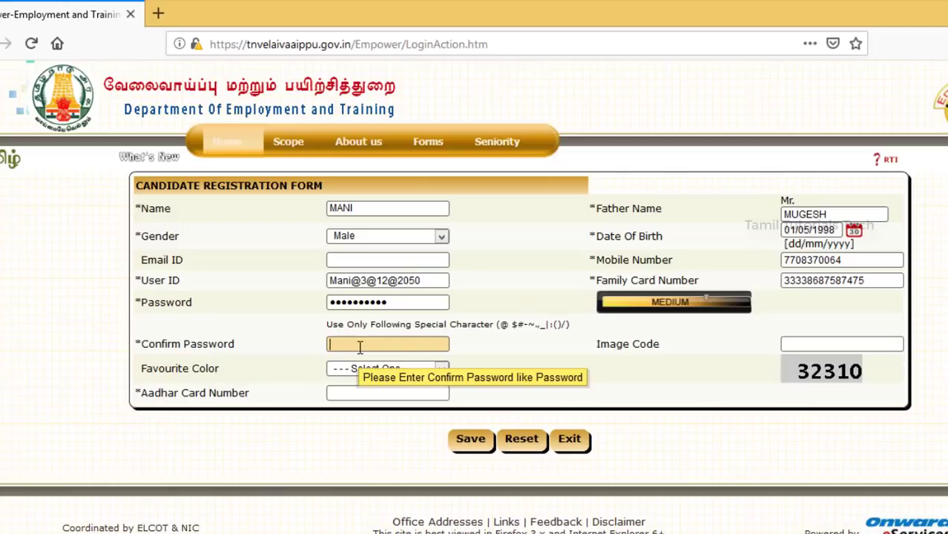
key(ctrl+v)
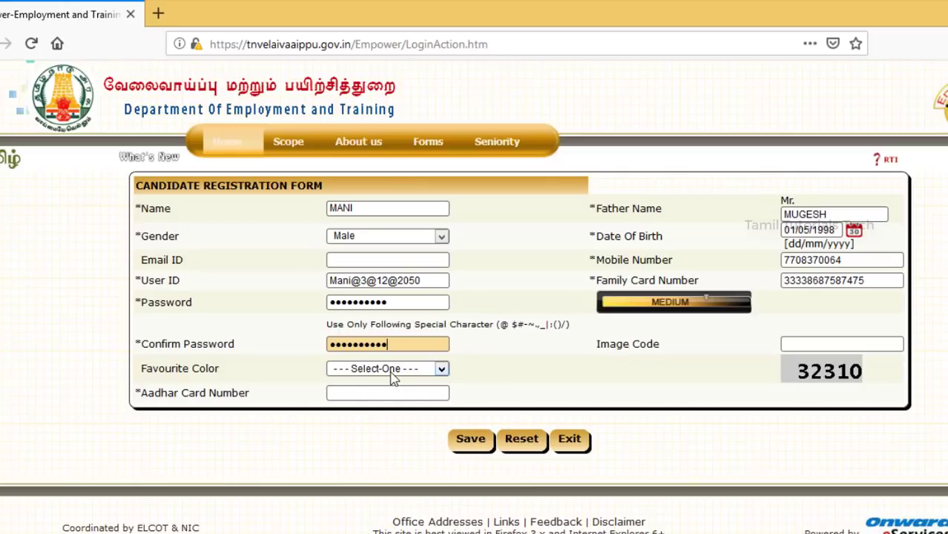
Set favourite colour to Blue, enter the Aadhar number and type the image code
click(393, 377)
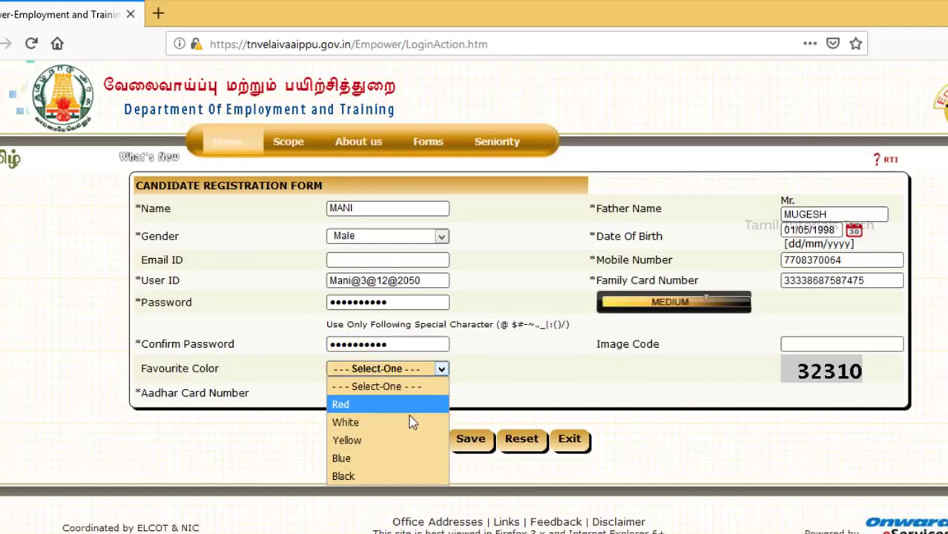
click(393, 456)
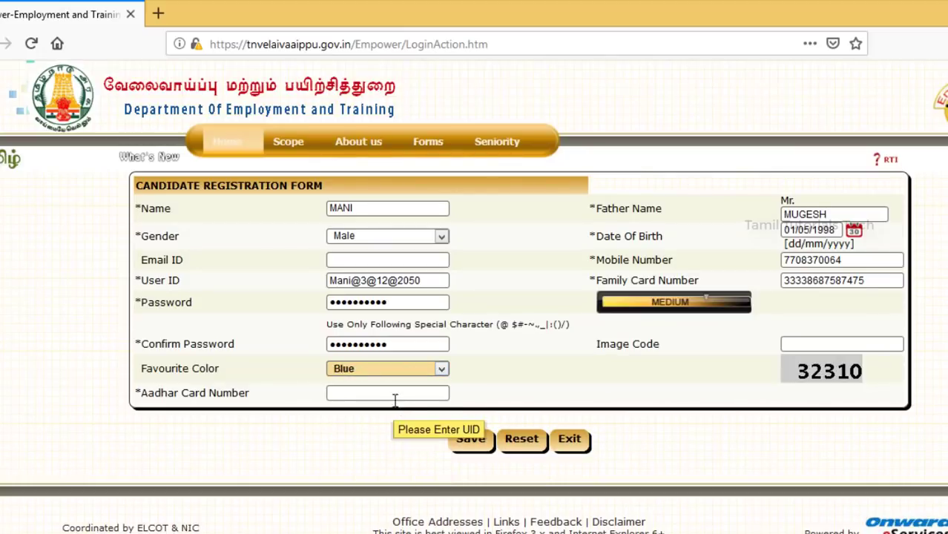
click(379, 393)
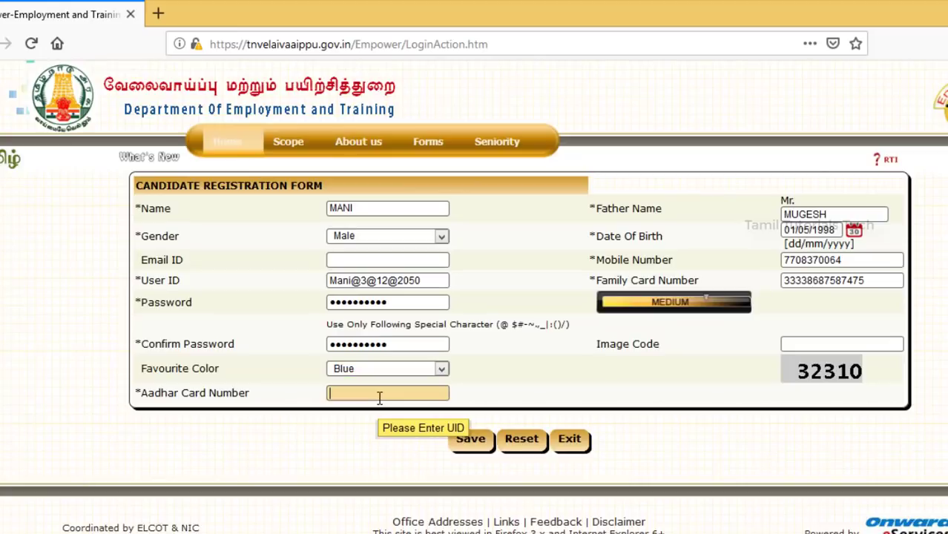
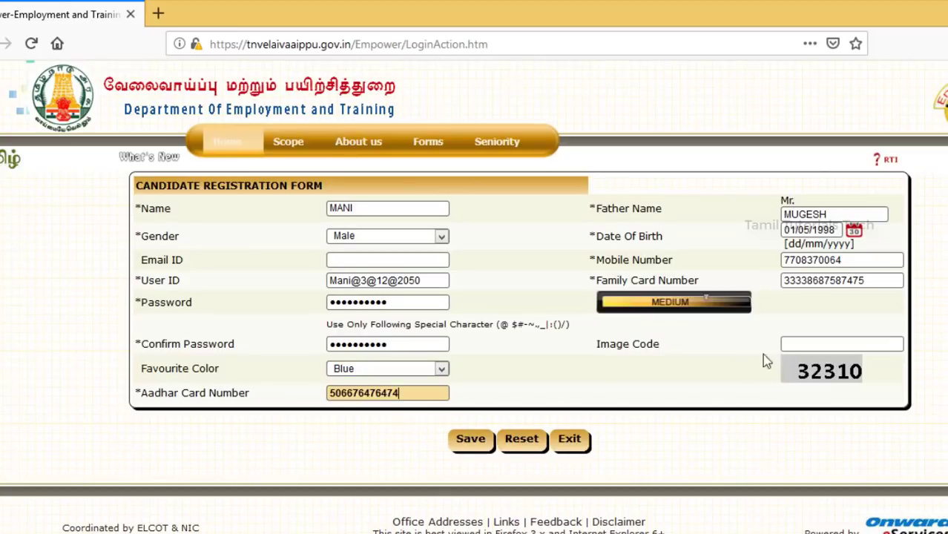
click(817, 343)
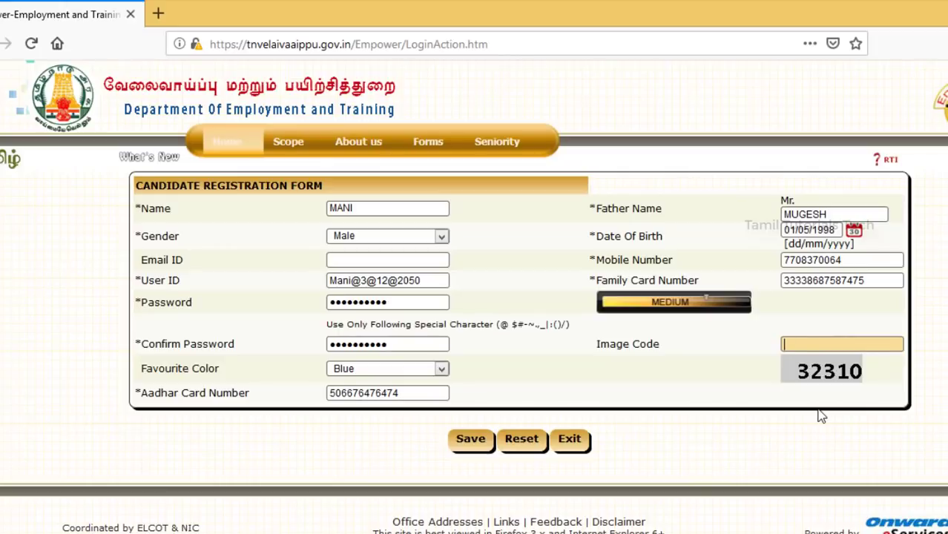
text(32310)
Save the registration, then enter the mother's name, marital status Single and religion Hindu
click(470, 439)
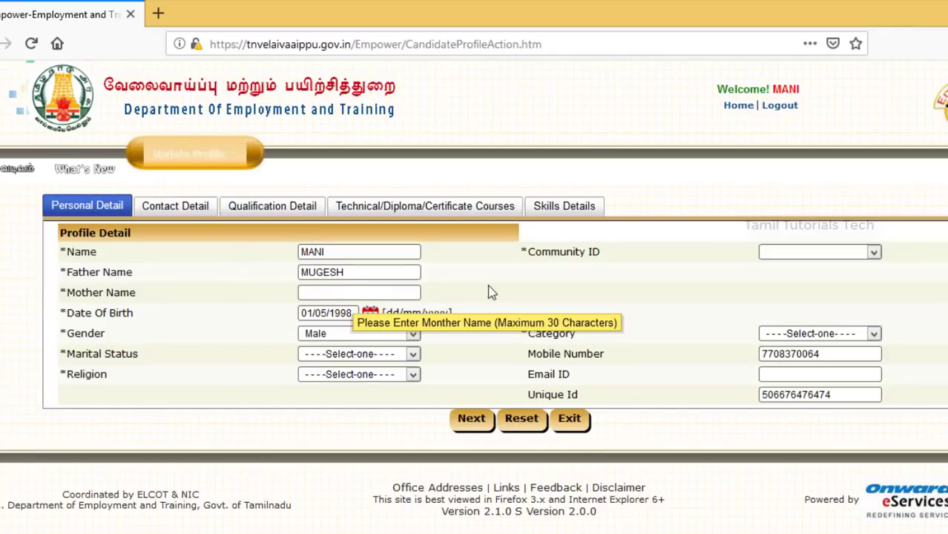
click(398, 295)
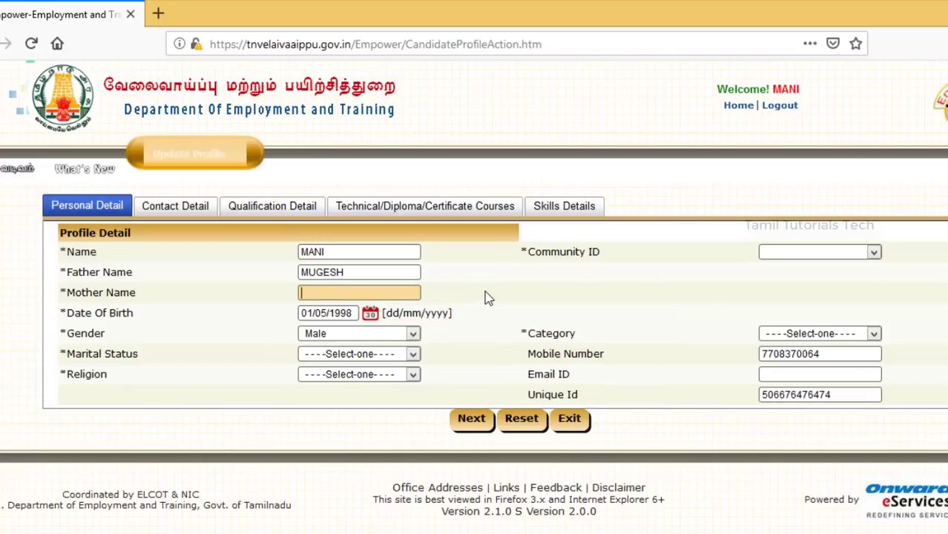
text(kalai)
click(359, 353)
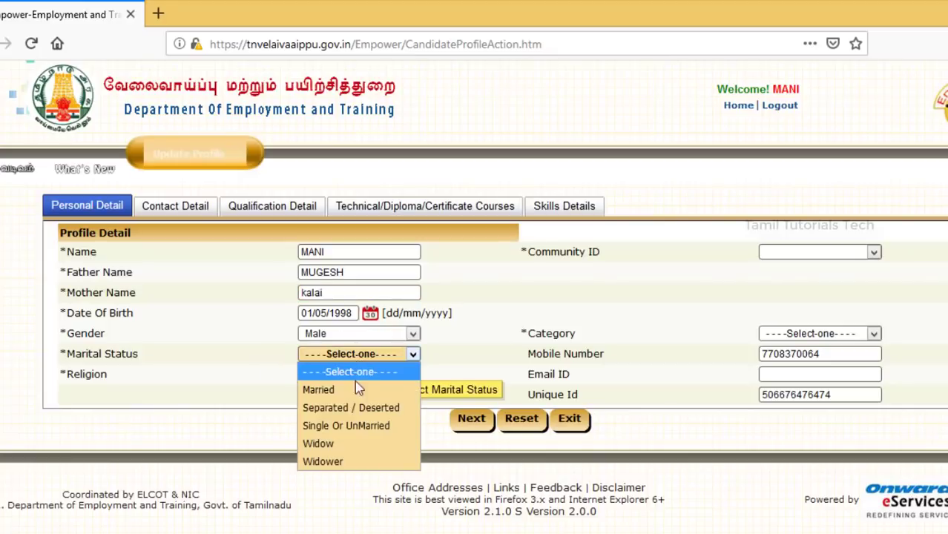
click(354, 434)
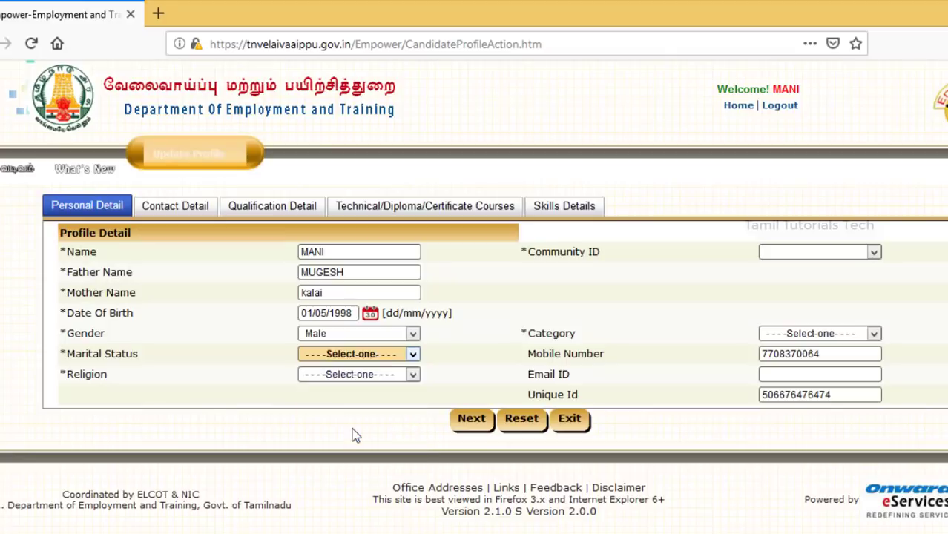
click(314, 375)
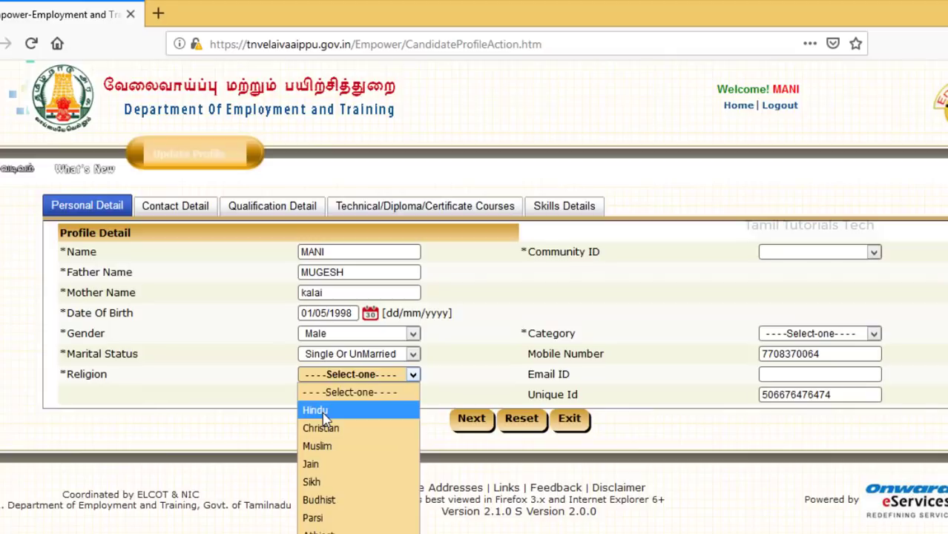
click(323, 412)
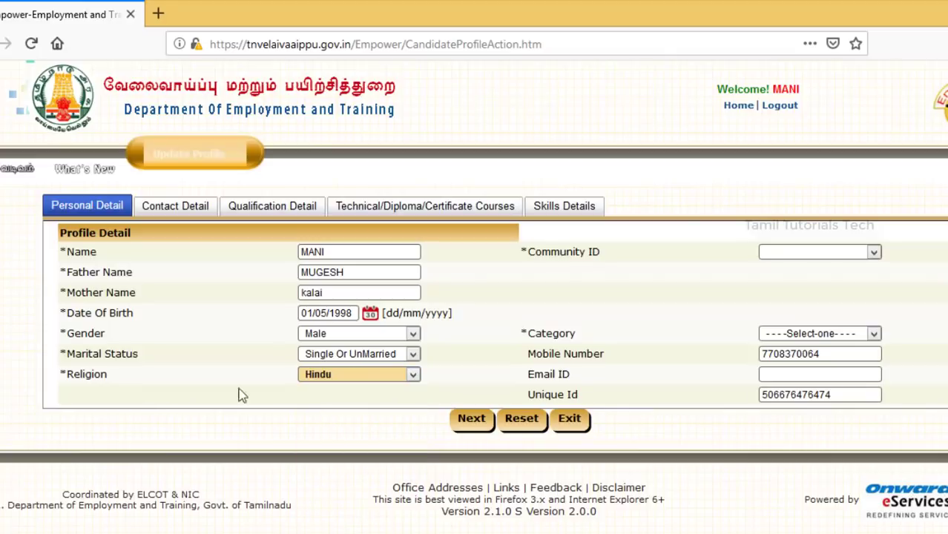
Set community MBC/DNC, caste, certificate number, issue authority Thasildar and category Rural
click(851, 253)
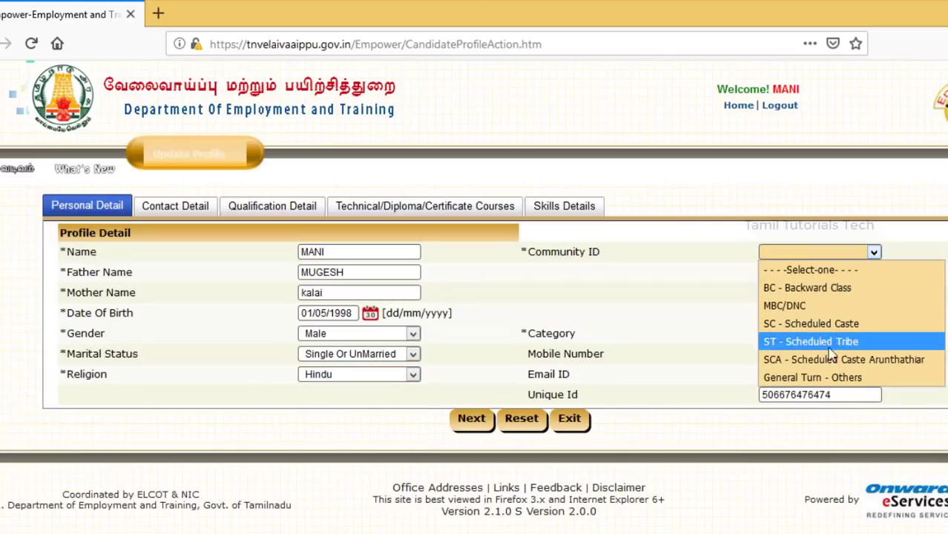
click(818, 315)
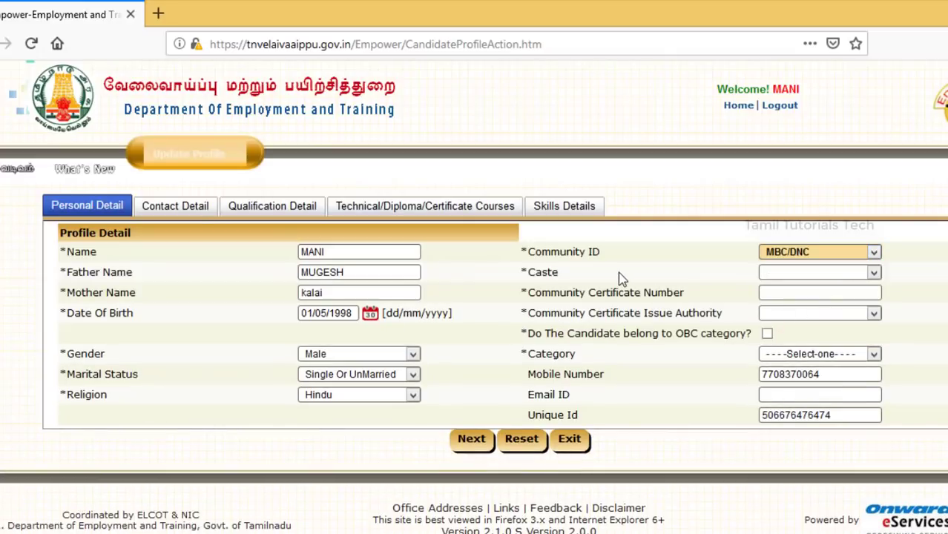
click(876, 272)
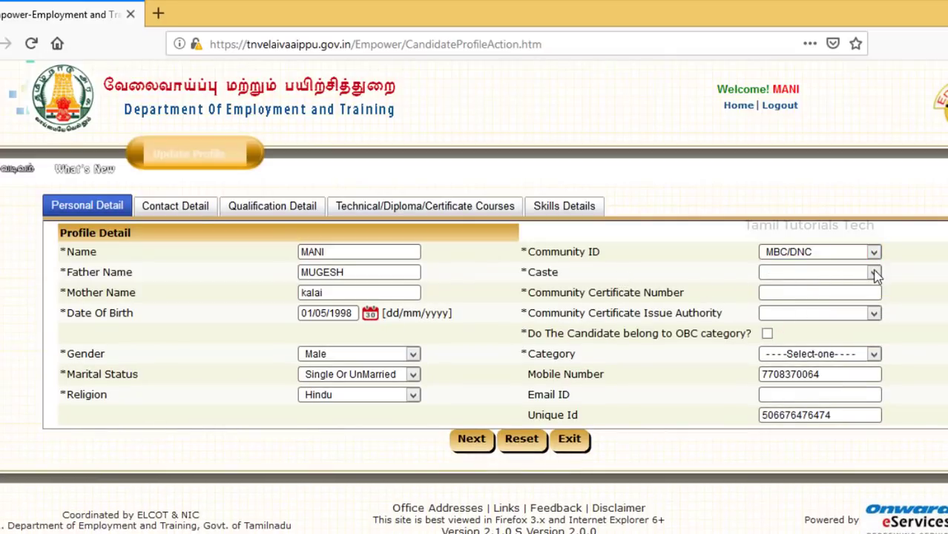
click(876, 272)
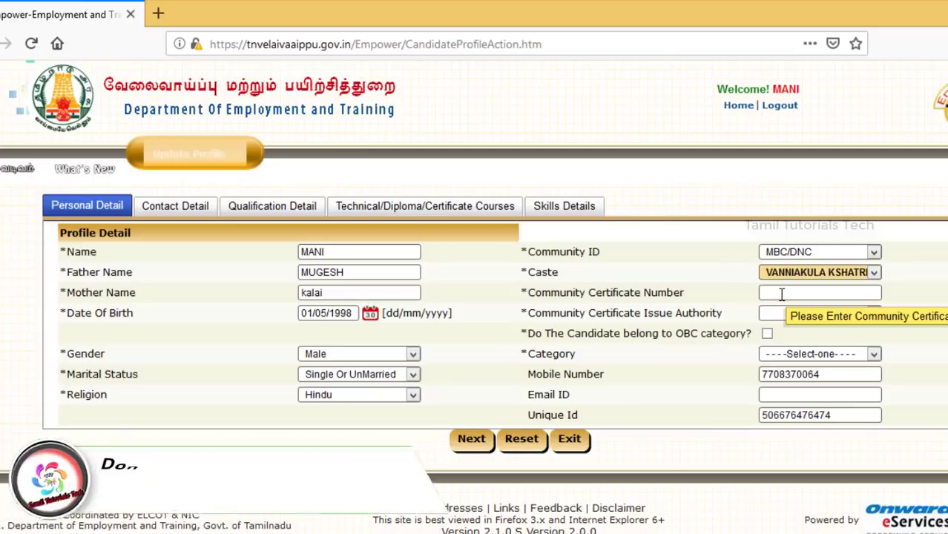
click(782, 294)
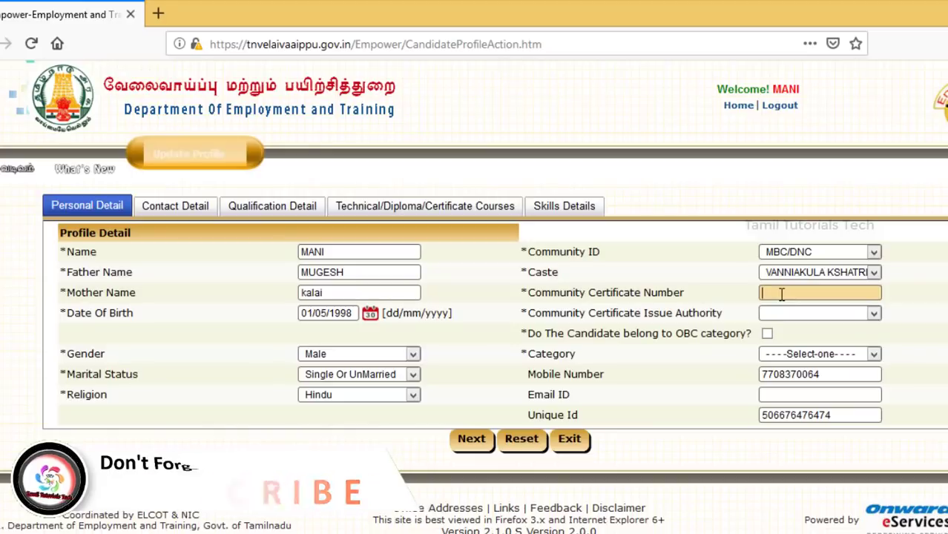
click(939, 313)
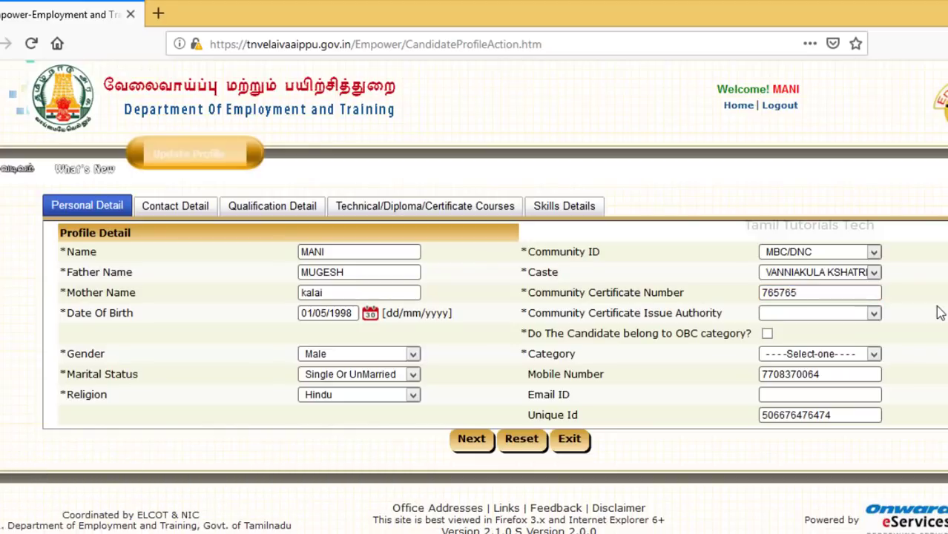
click(875, 314)
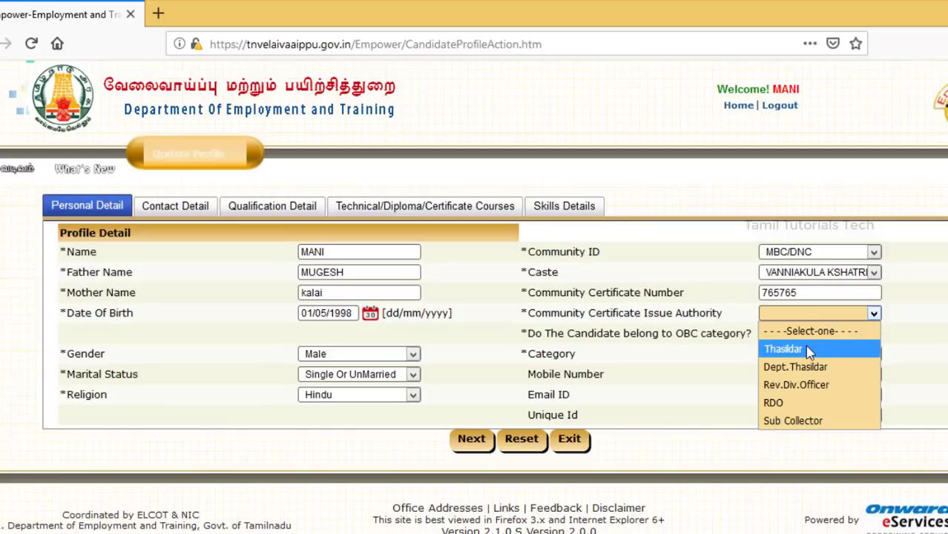
click(809, 350)
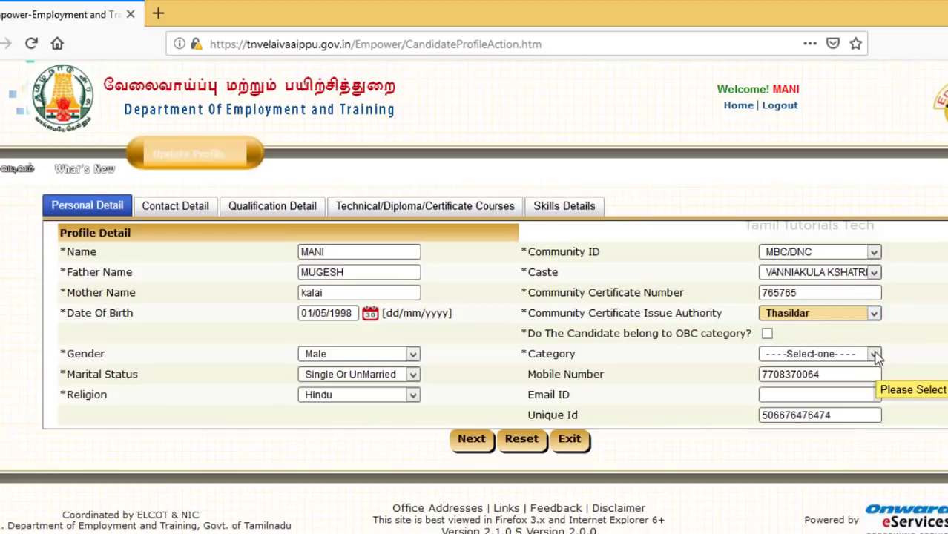
click(875, 356)
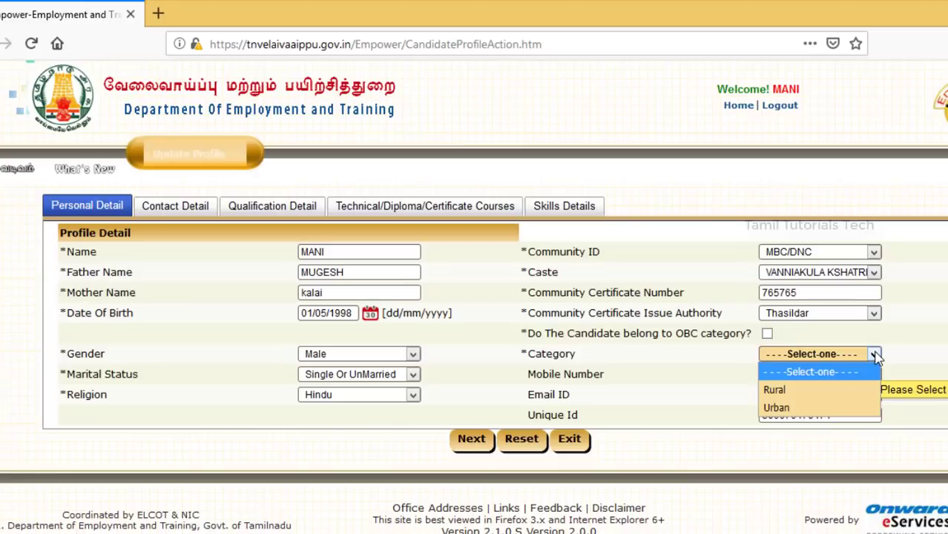
click(791, 391)
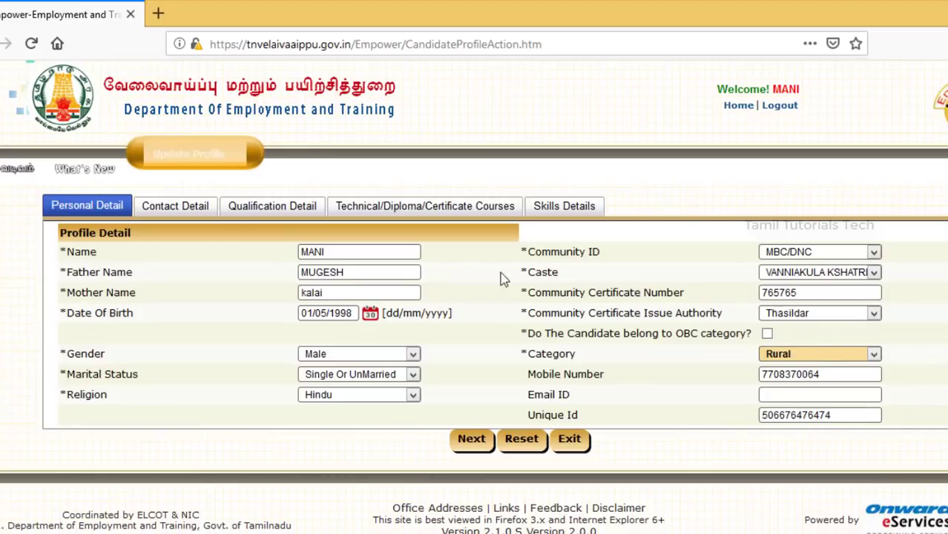
Enter the address, district DHARMAPURI, District Employment Office-Dharmapuri and taluk PALAKCODE
click(481, 445)
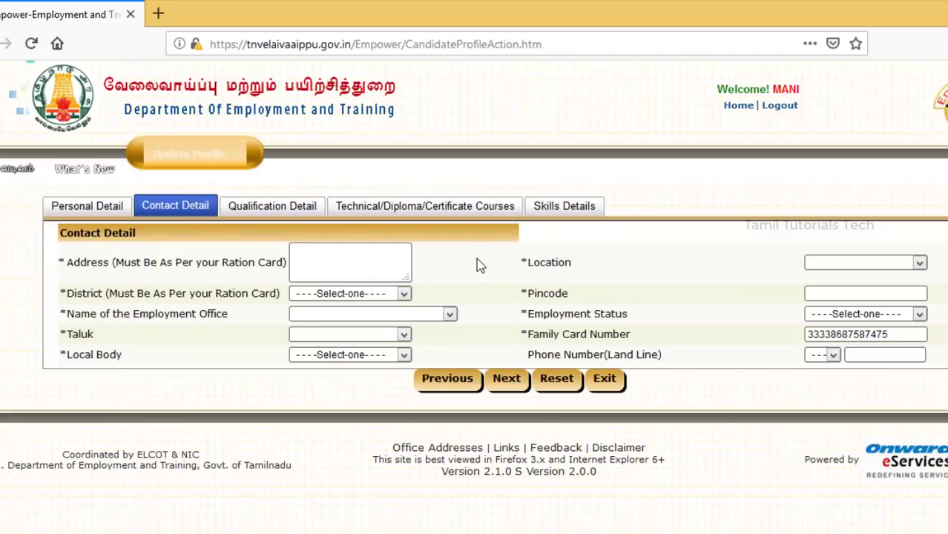
text(/184)
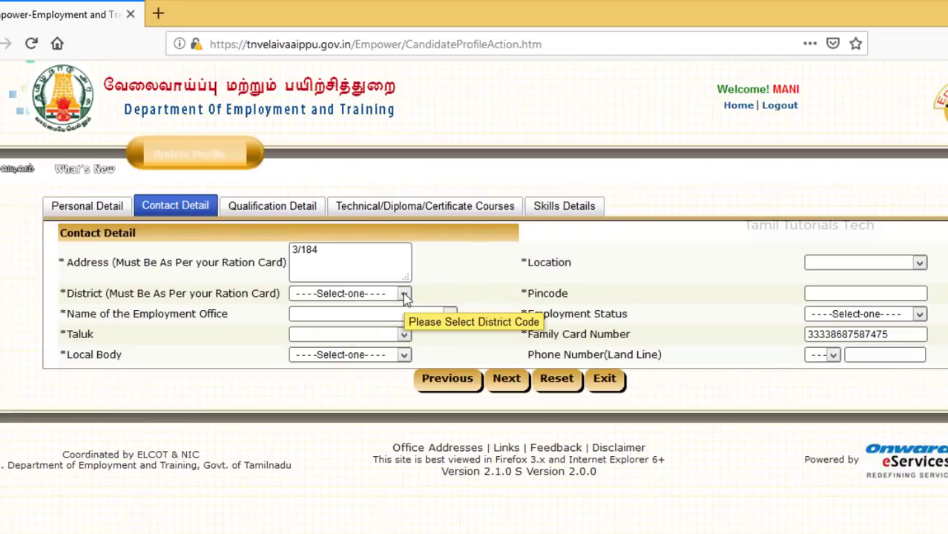
click(404, 293)
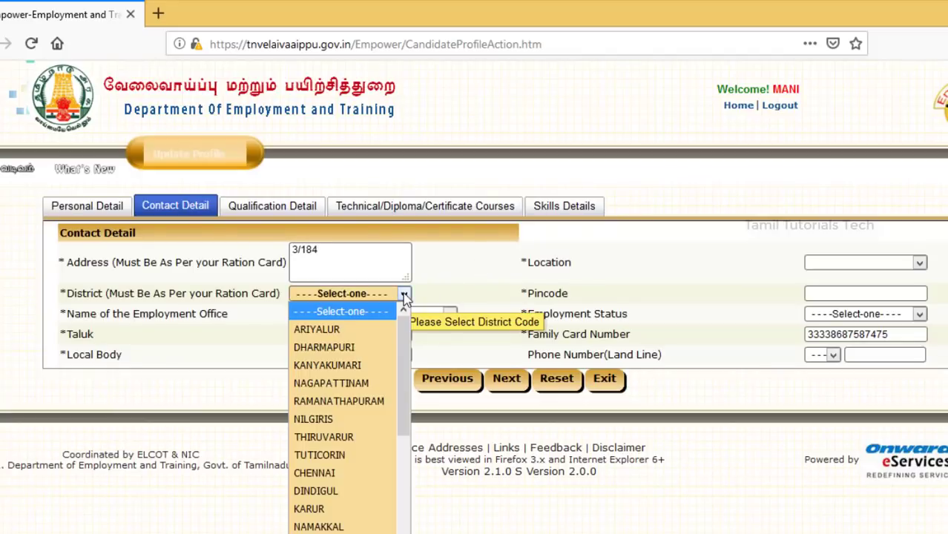
click(370, 348)
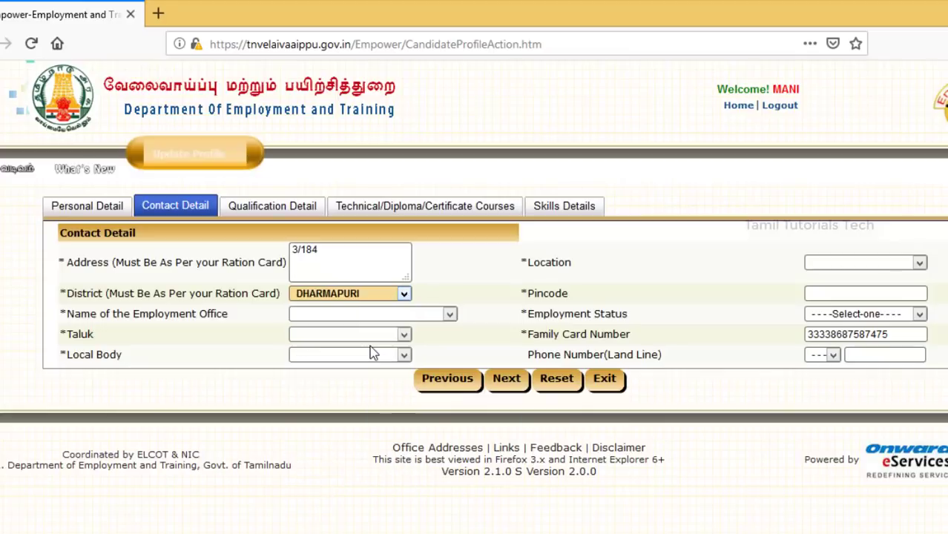
click(428, 314)
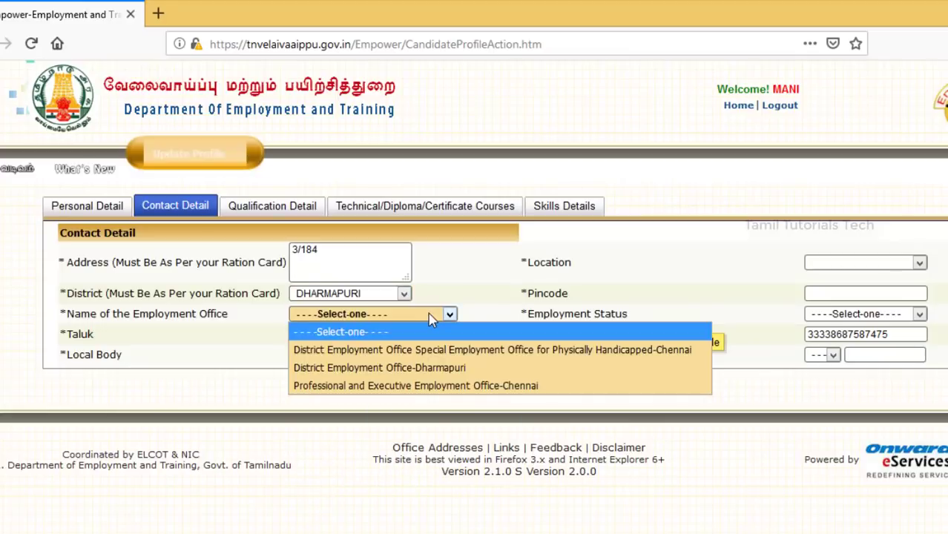
click(432, 368)
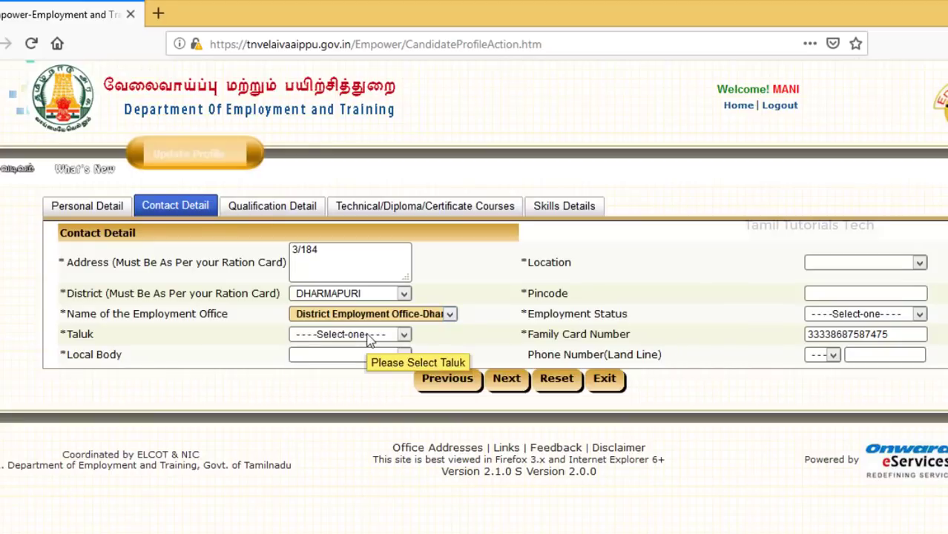
click(367, 335)
click(356, 406)
Set local body Town Panchayat PALAKKODU, pincode 636808 and employment status Unemployed
click(405, 356)
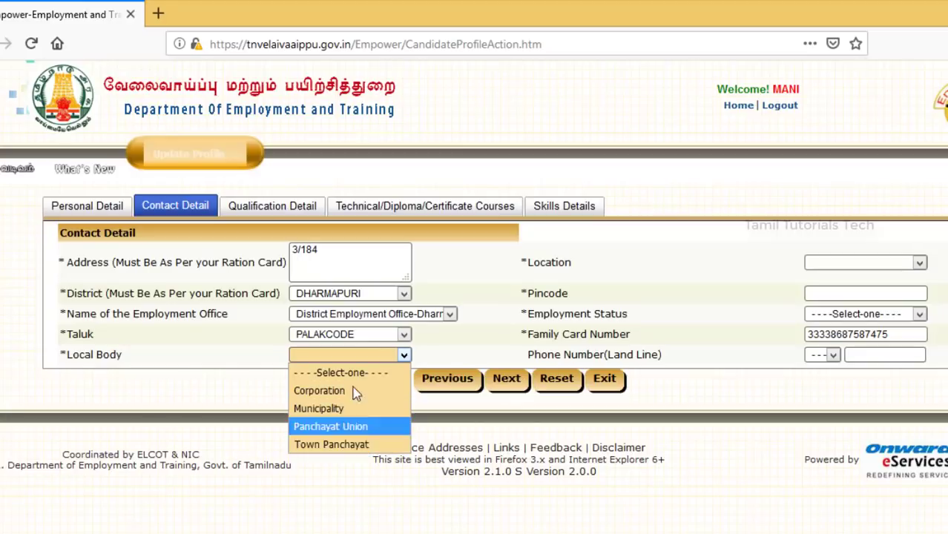
click(359, 445)
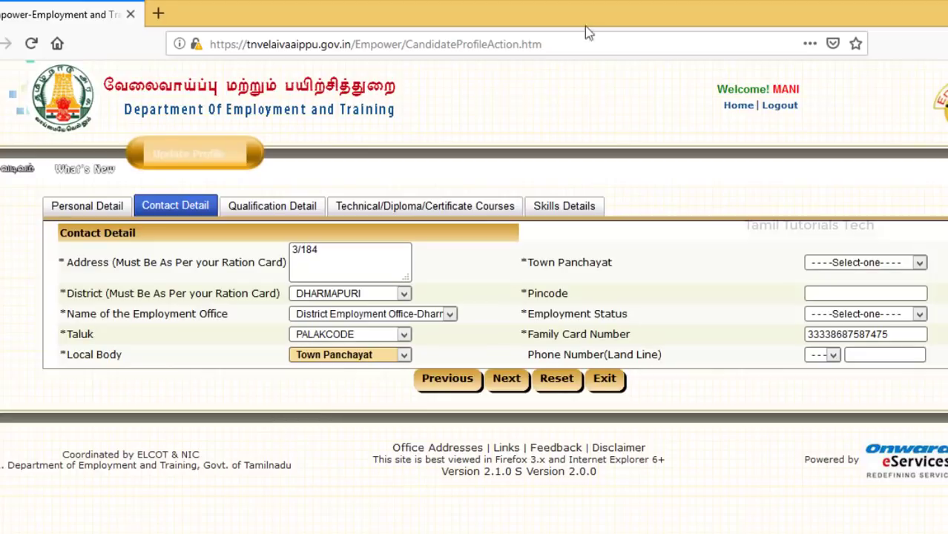
click(905, 267)
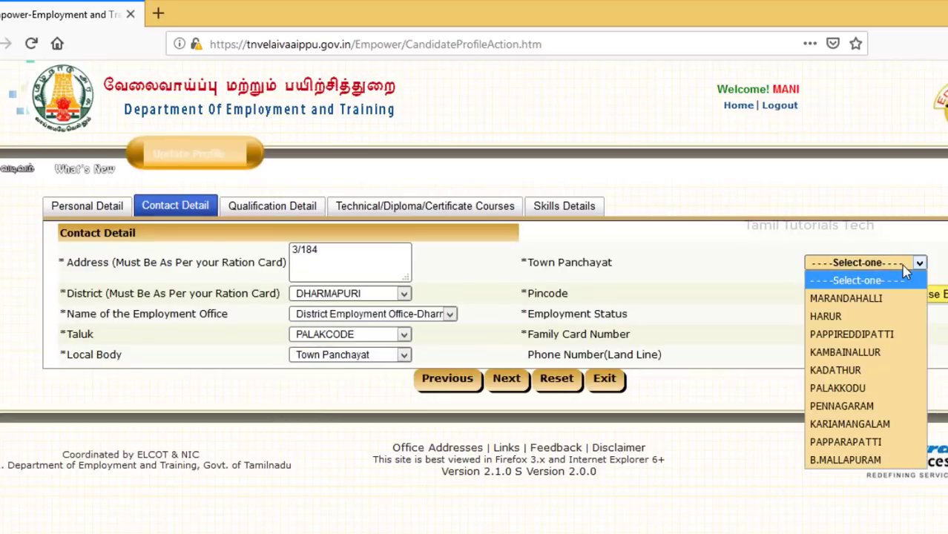
click(884, 398)
click(886, 293)
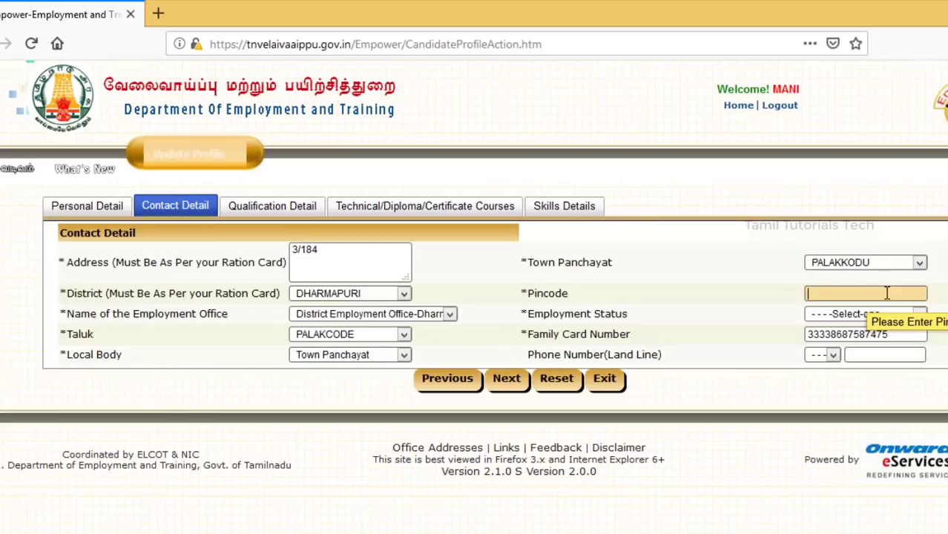
text(636808)
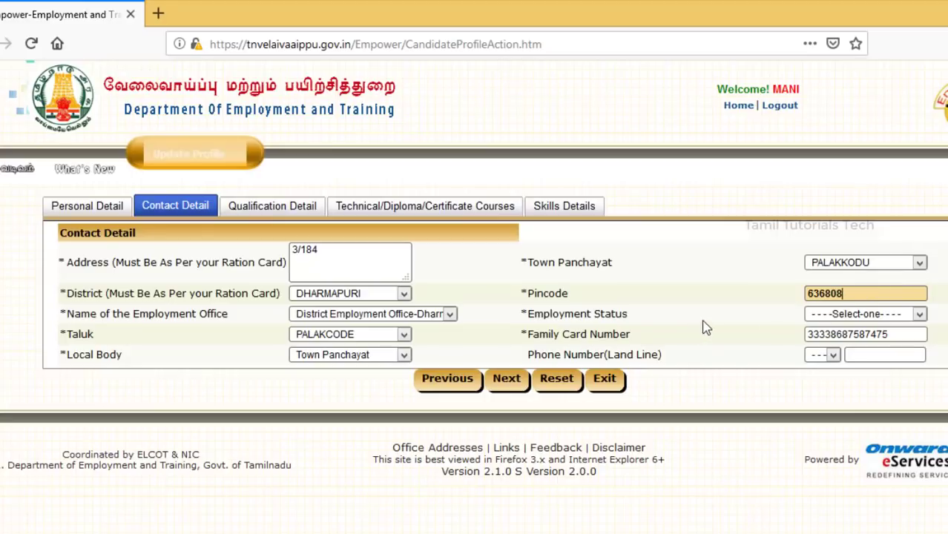
click(847, 317)
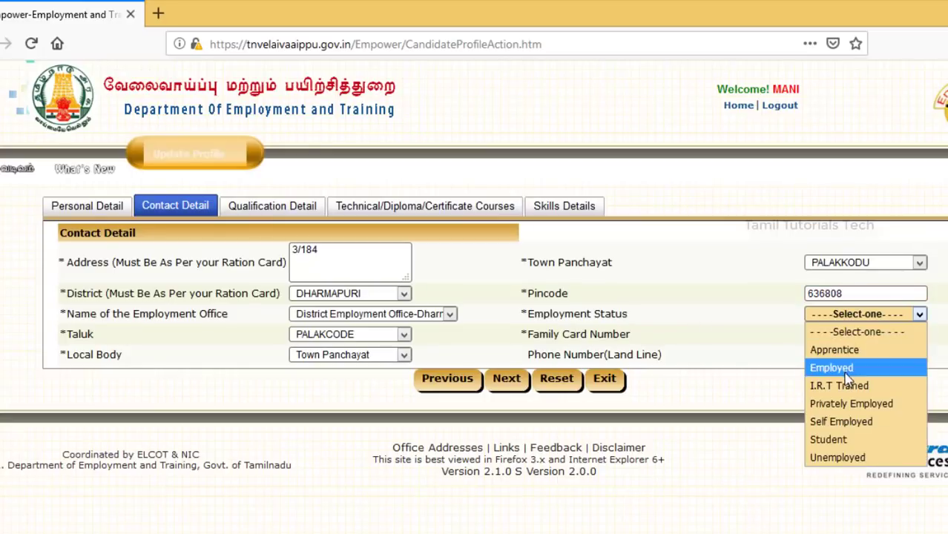
click(855, 459)
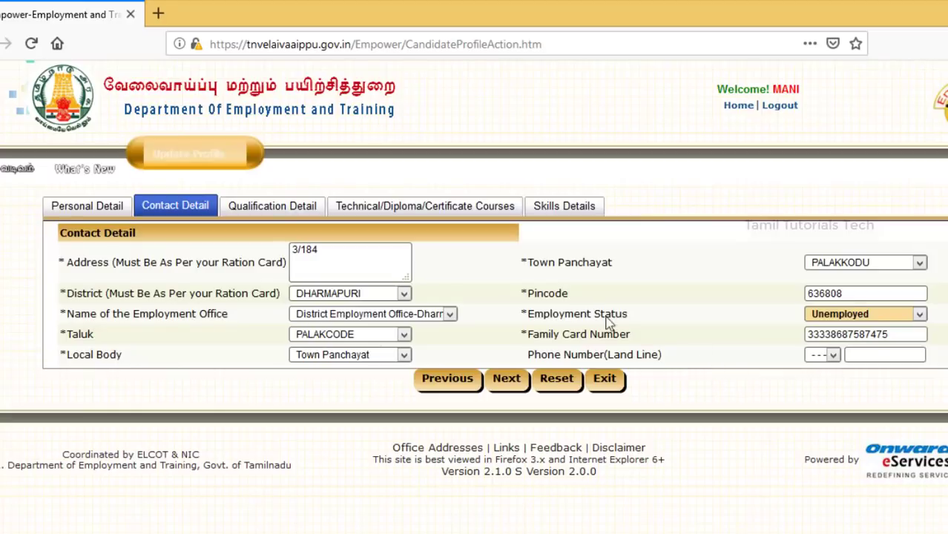
Start an SSLC qualification: State Board, 2011, Tamil medium and Tamil second language
click(507, 379)
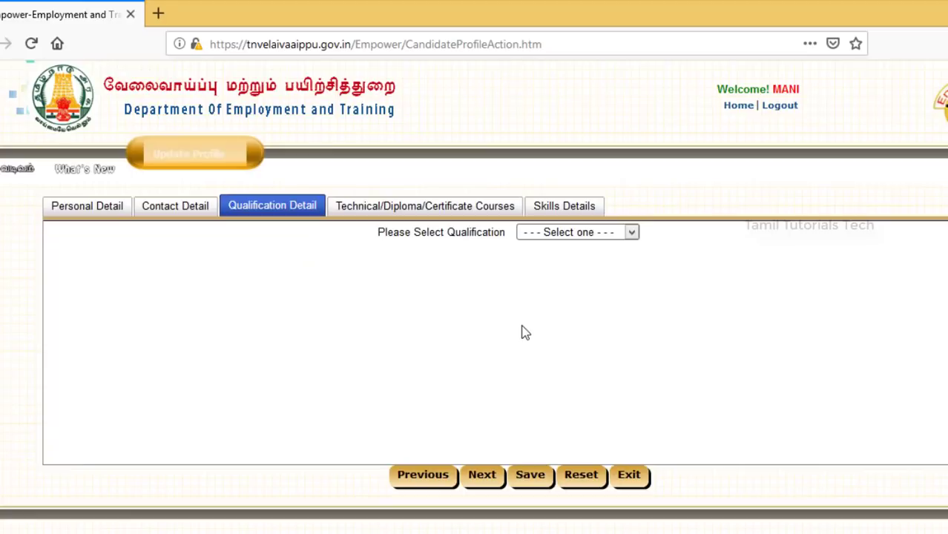
click(593, 233)
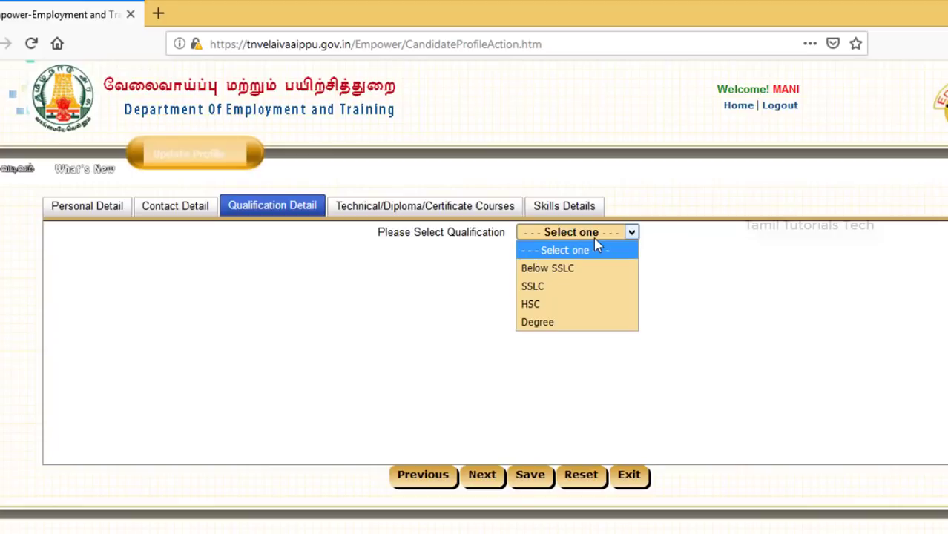
click(593, 286)
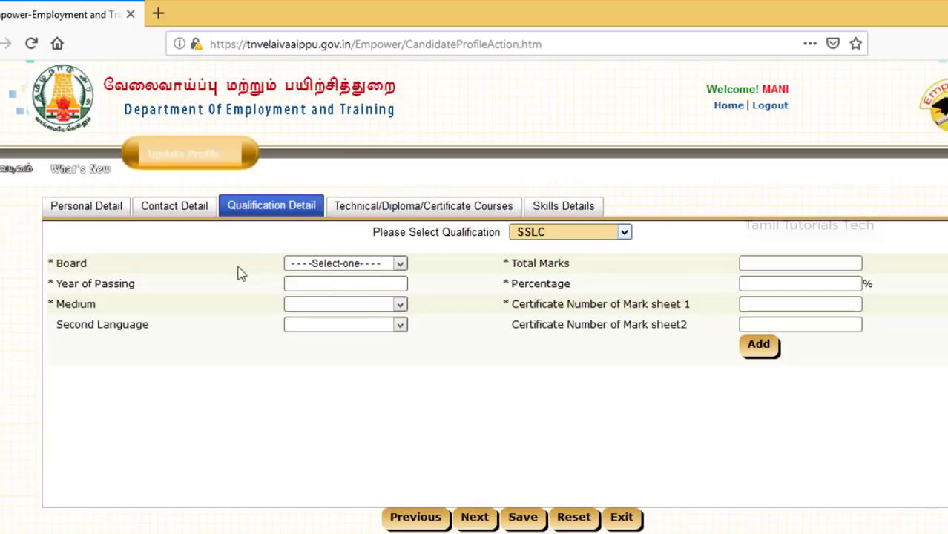
click(327, 265)
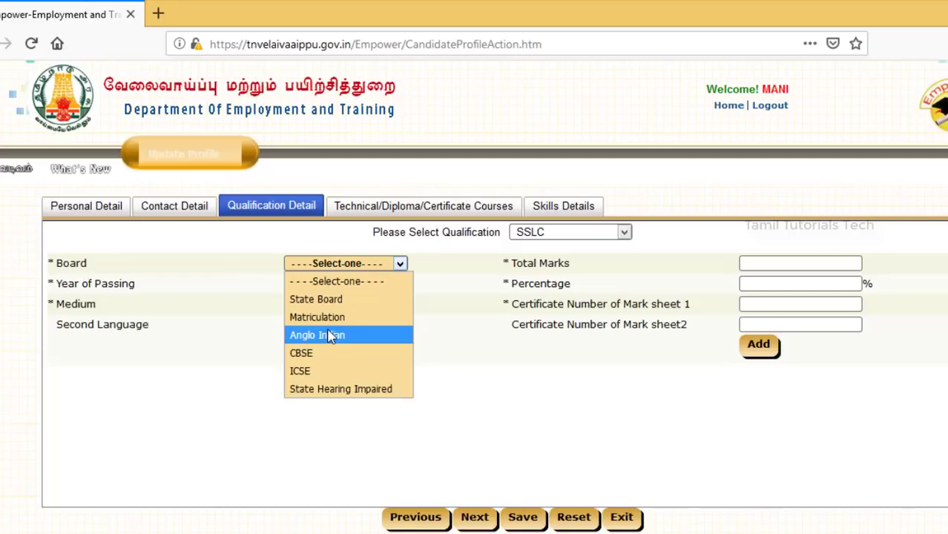
click(333, 301)
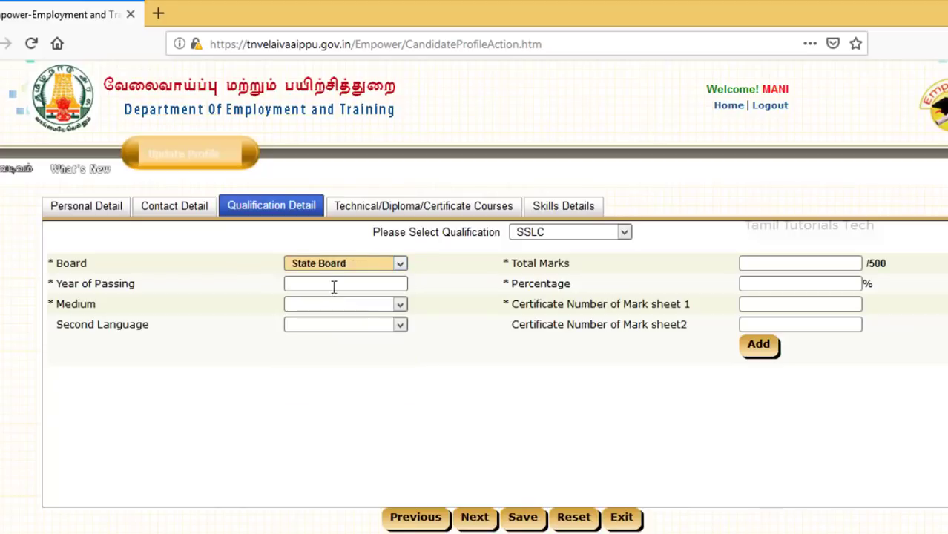
click(334, 286)
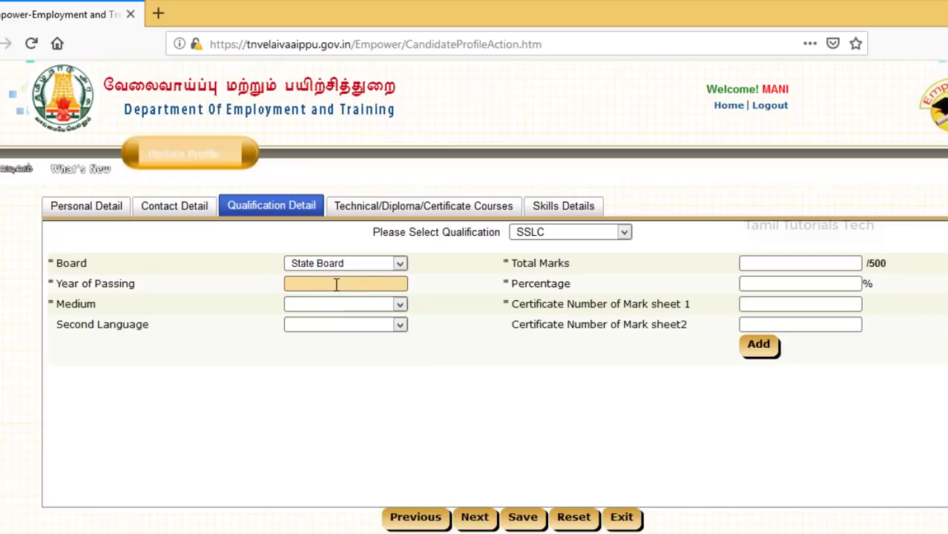
text(2011)
click(402, 307)
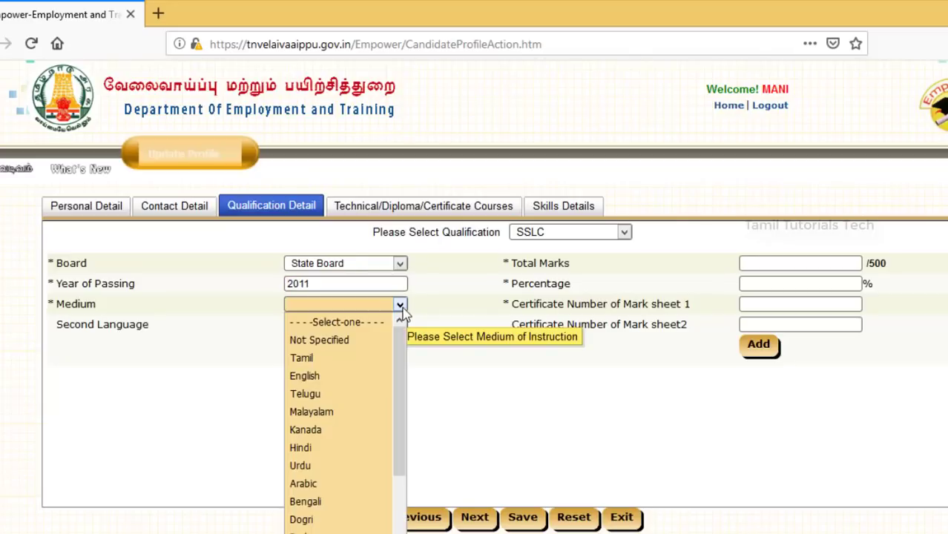
click(362, 361)
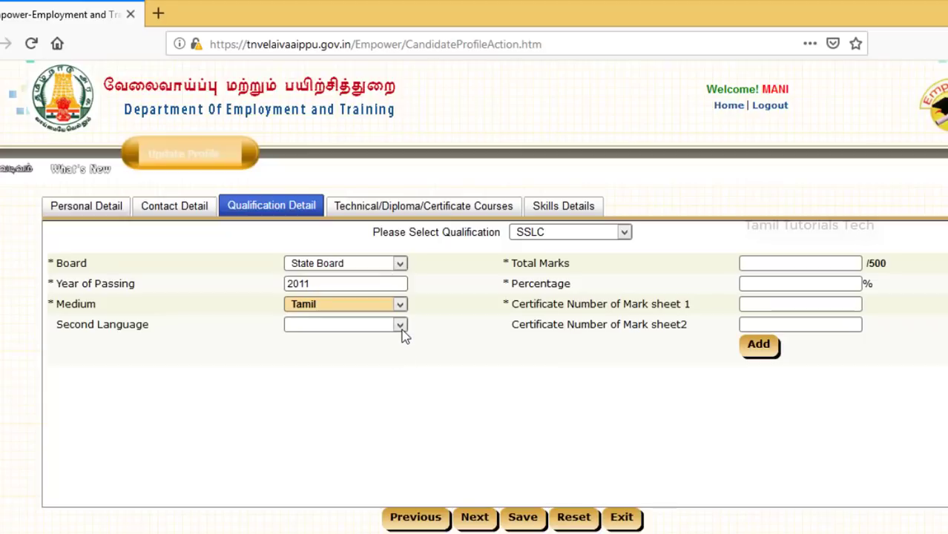
click(400, 326)
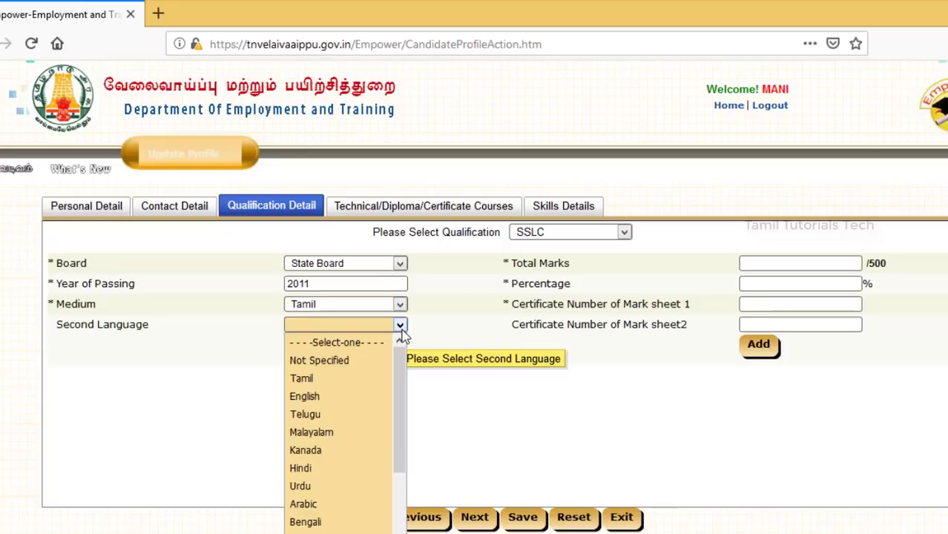
click(313, 379)
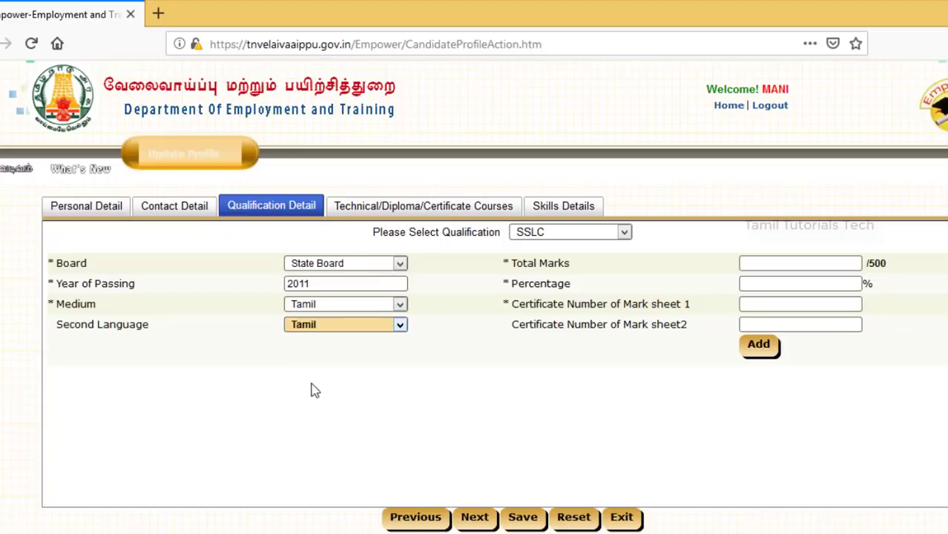
Enter total marks 434 and the mark sheet number, then add the SSLC record
click(784, 267)
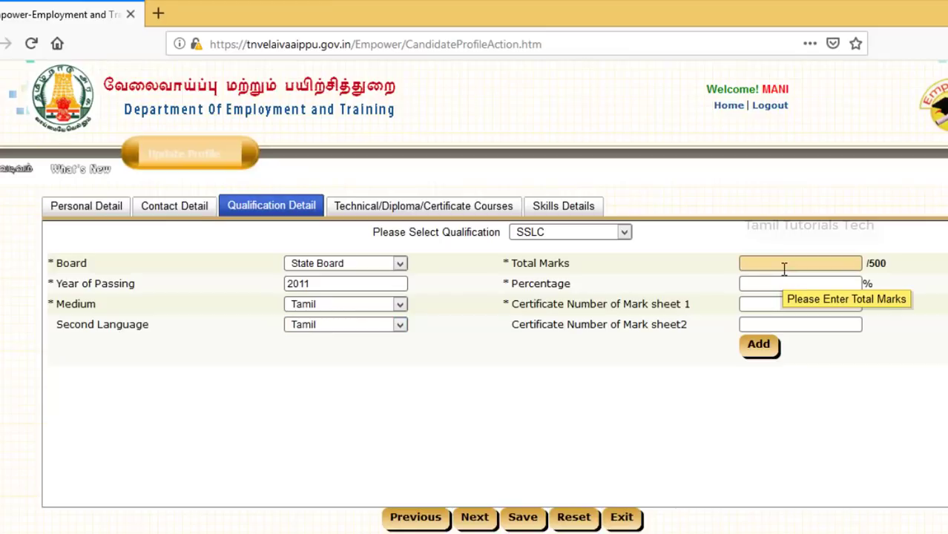
text(434)
click(794, 282)
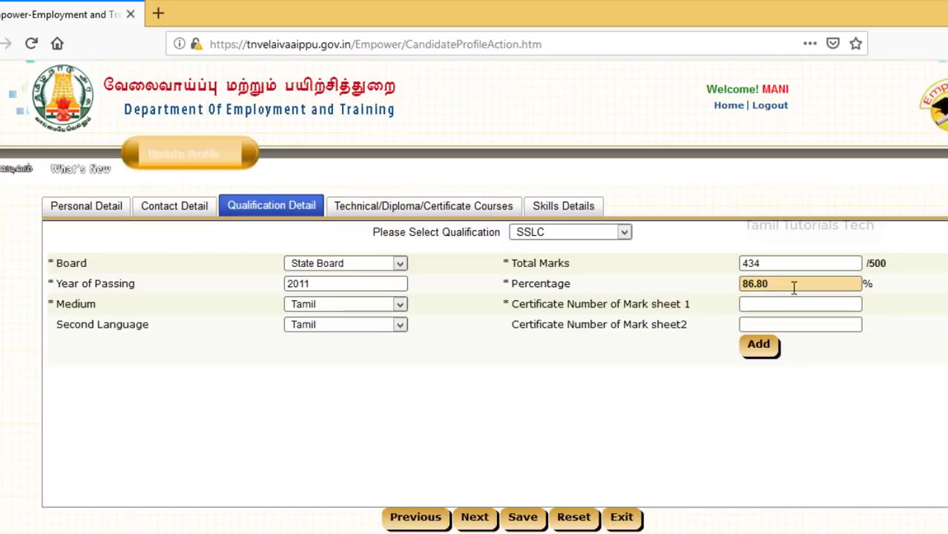
click(787, 305)
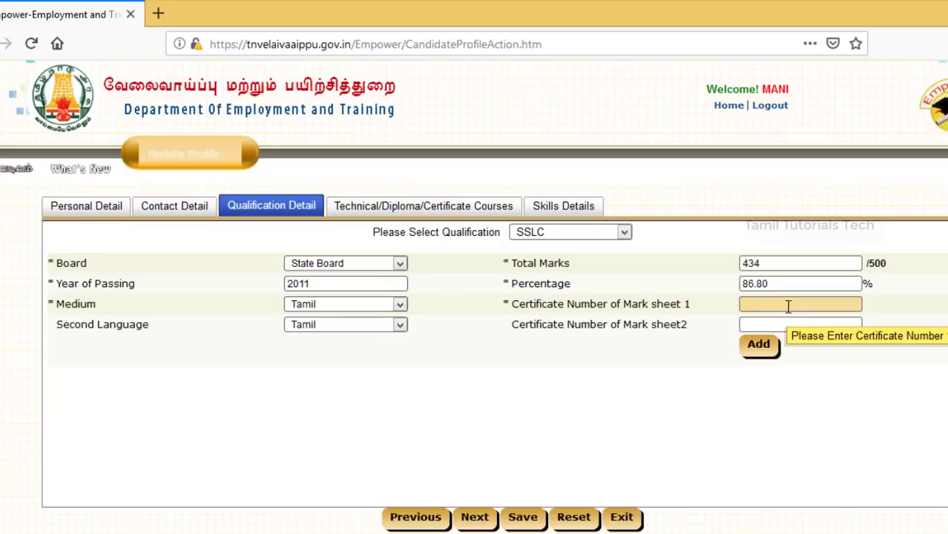
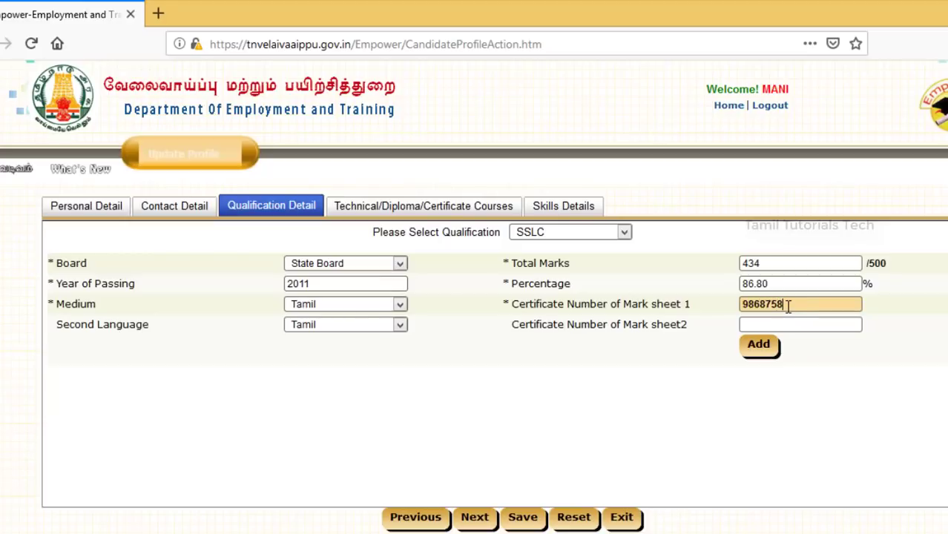
click(760, 351)
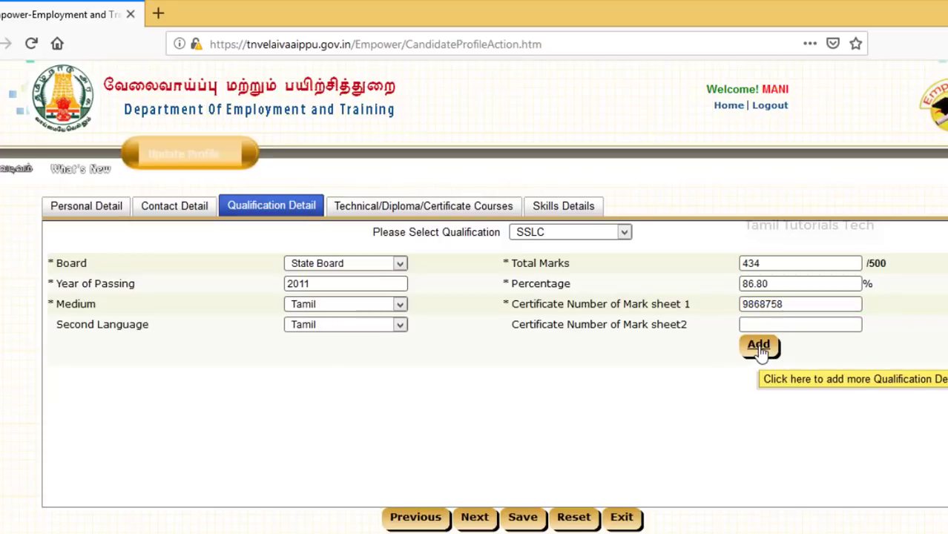
click(760, 354)
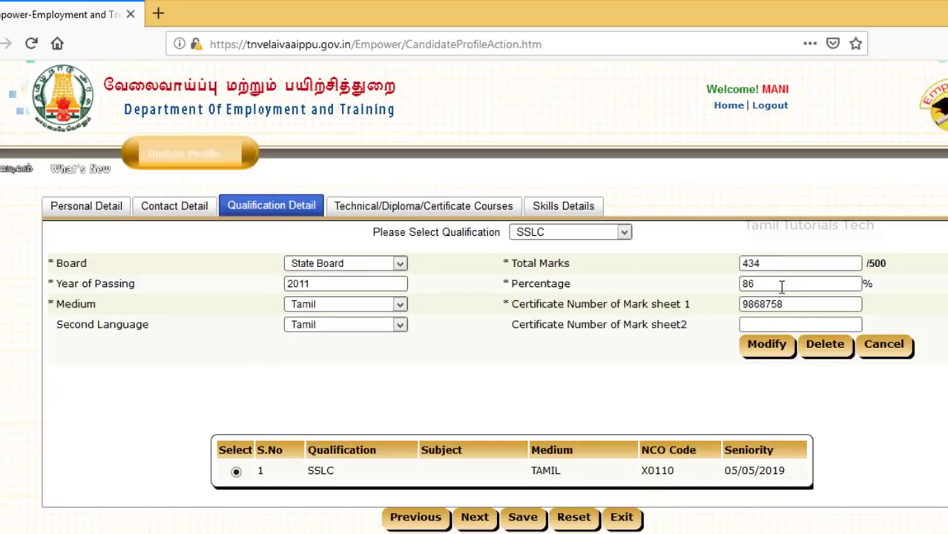
Browse the Technical/Diploma/Certificate Courses qualification list and close it without choosing a course
click(461, 215)
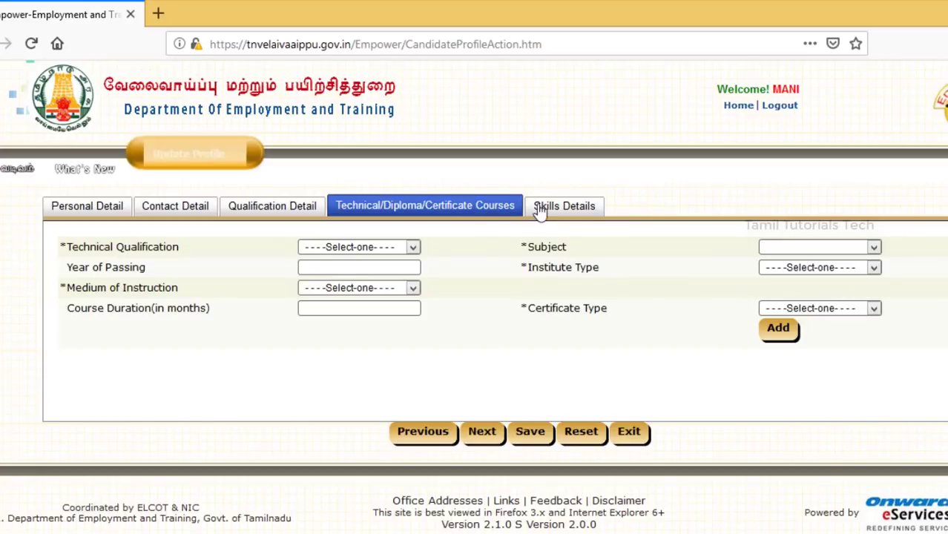
click(383, 250)
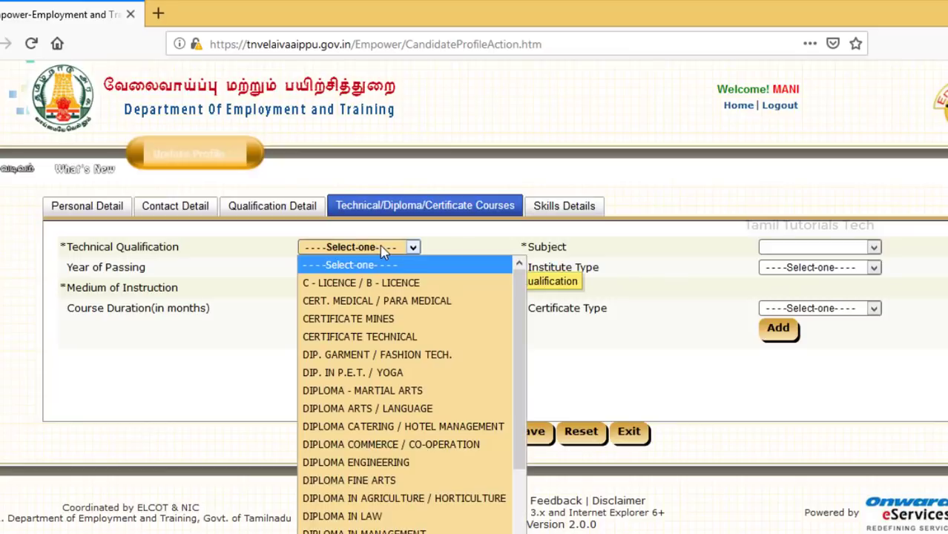
scroll(516, 451, down, 2)
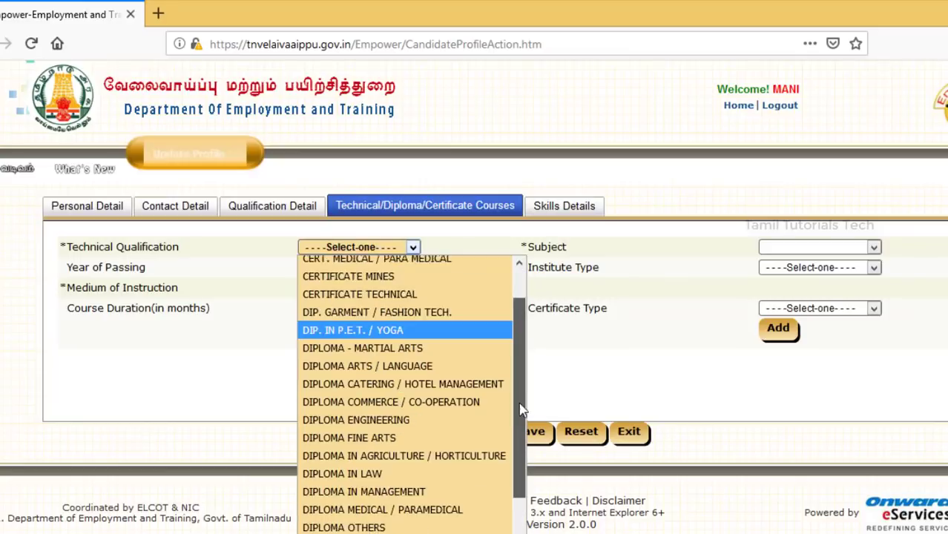
drag(517, 450, 520, 389)
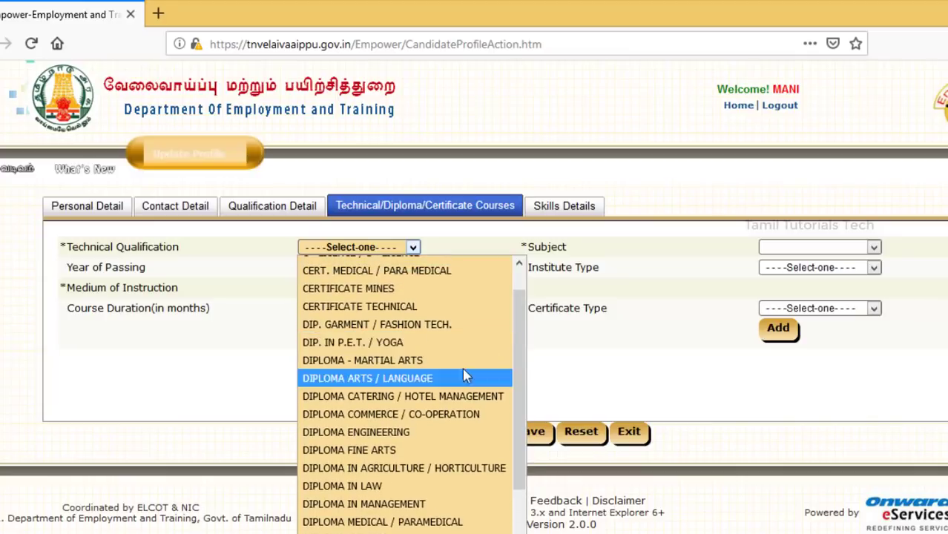
click(150, 320)
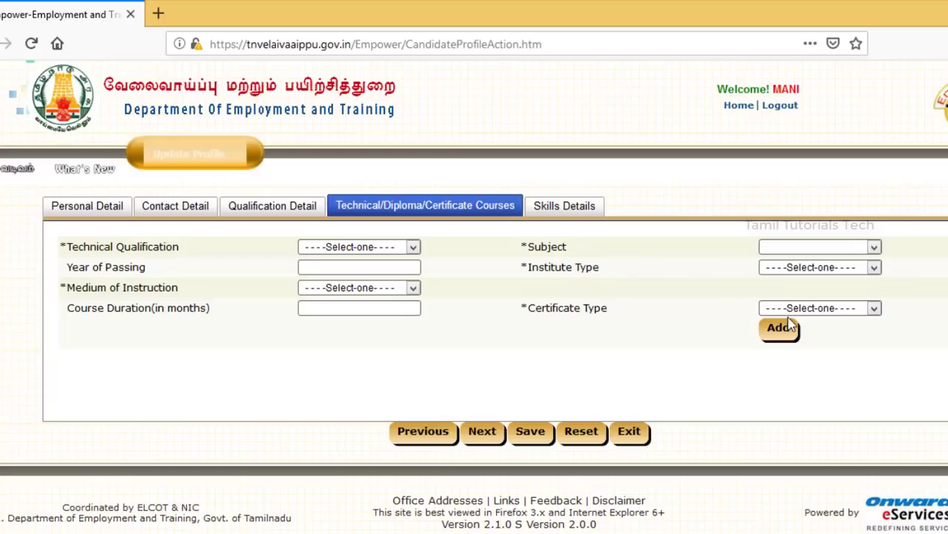
Try adding a Typewriting skill record, then return to the Qualification Detail tab
click(565, 207)
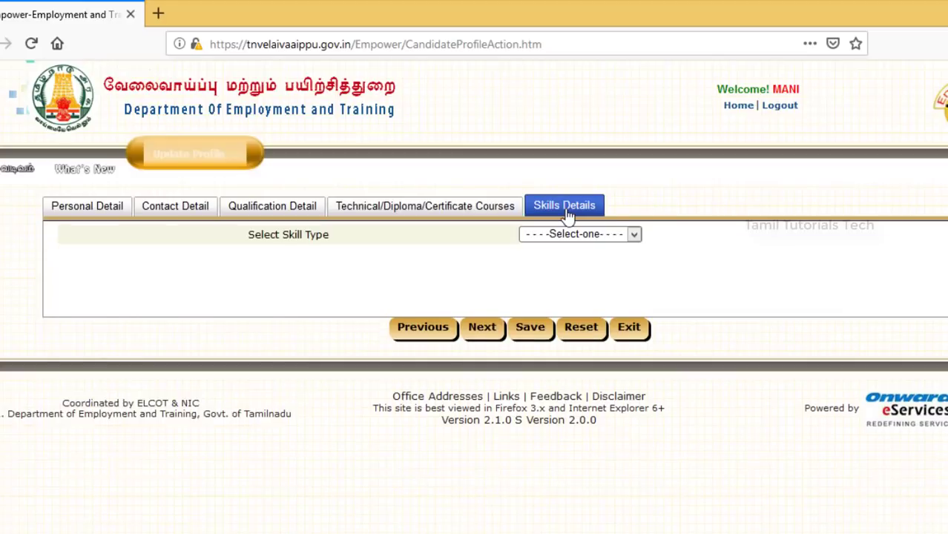
click(605, 239)
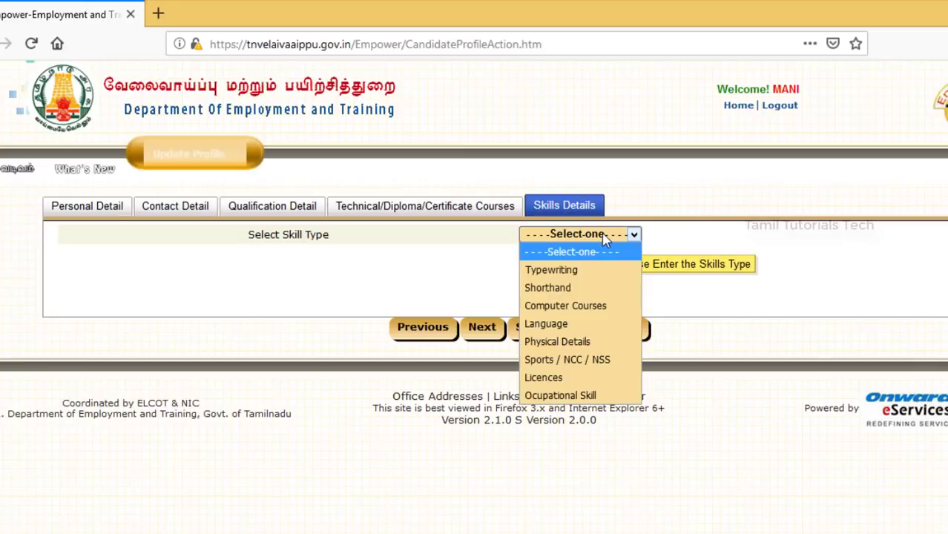
click(588, 272)
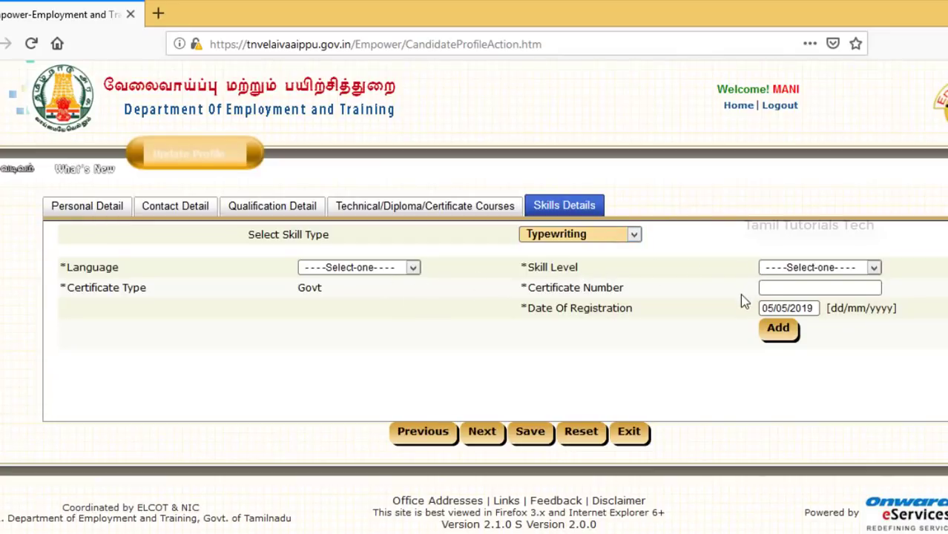
click(777, 327)
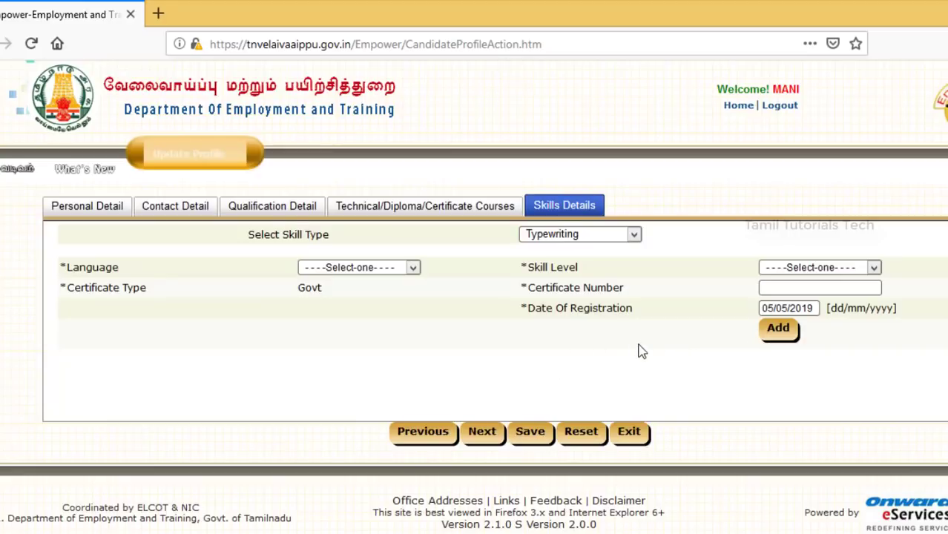
click(232, 211)
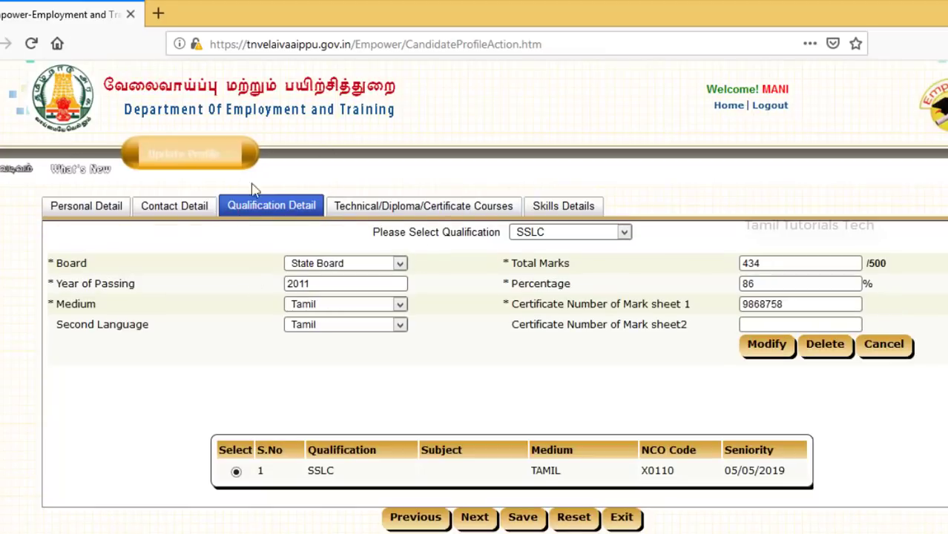
Choose Degree as the qualification level and go through the University and Year fields
click(593, 237)
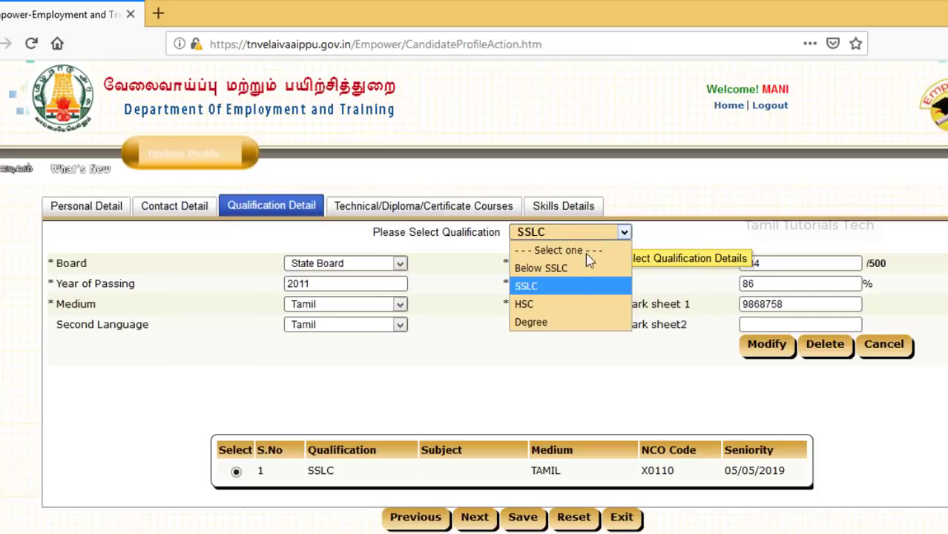
click(485, 321)
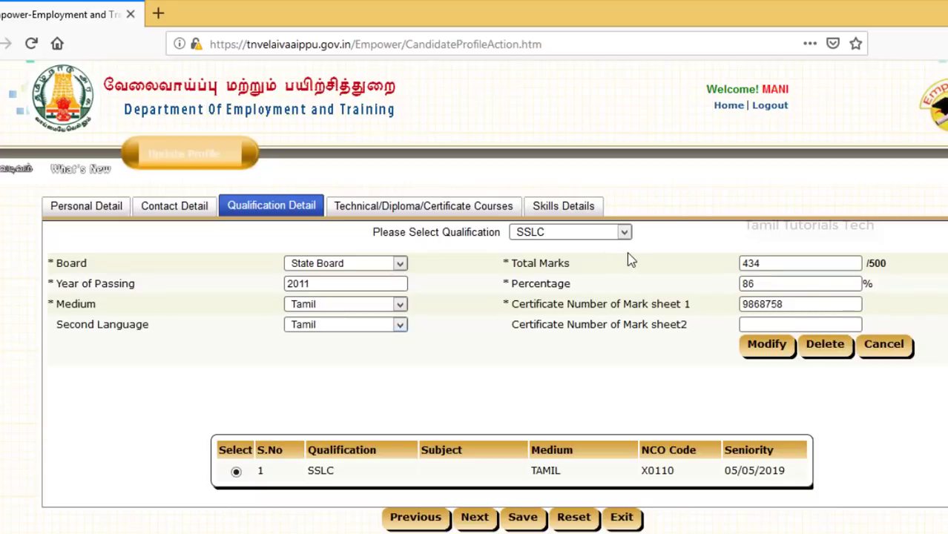
click(625, 232)
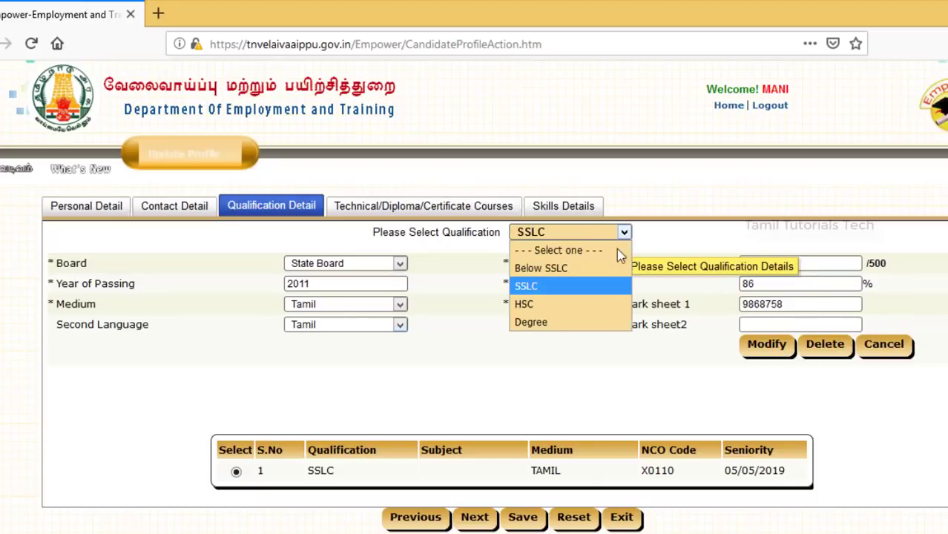
click(558, 322)
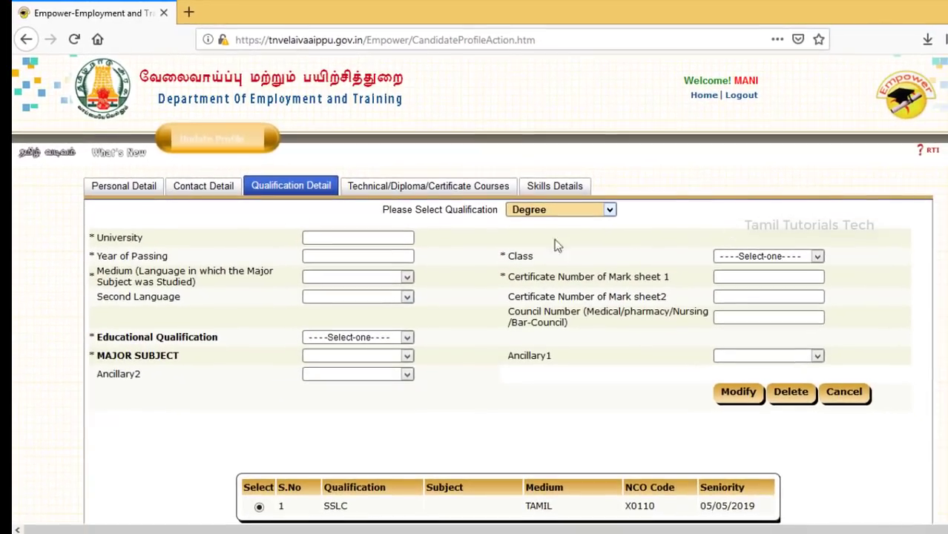
click(387, 238)
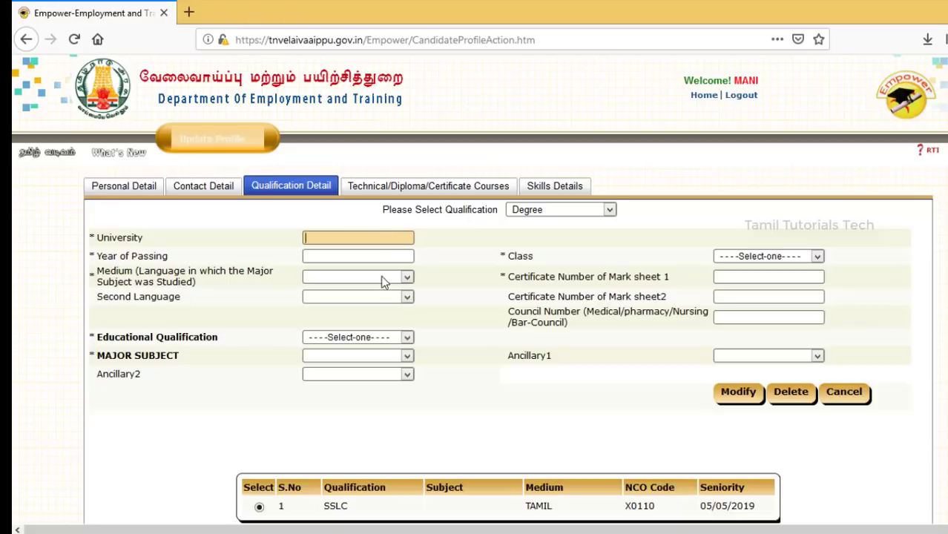
click(371, 257)
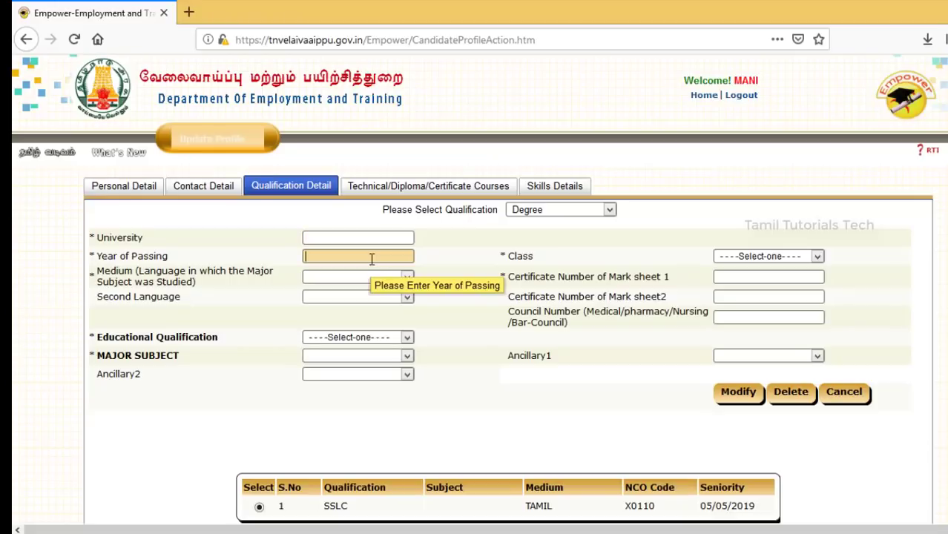
Set medium of instruction to English and second language to Tamil
click(401, 279)
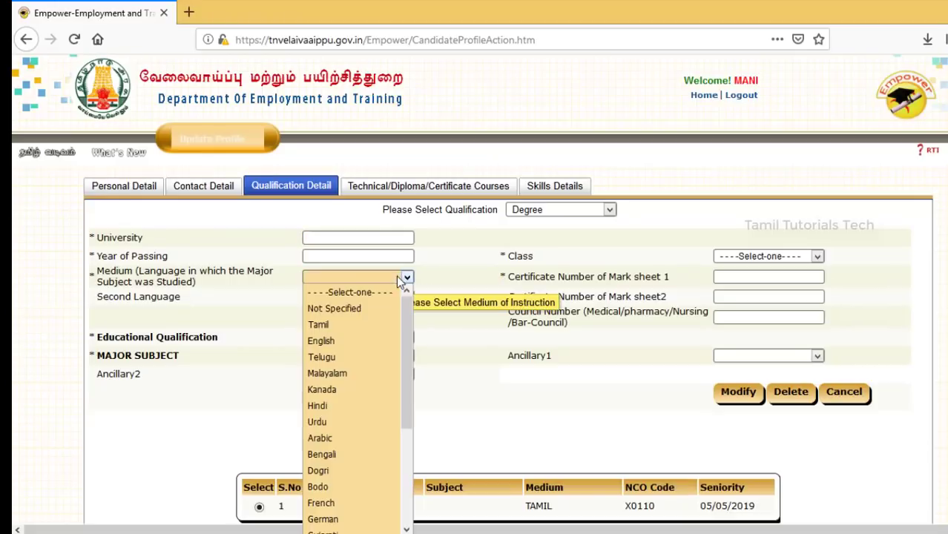
click(335, 327)
click(373, 279)
click(338, 320)
click(380, 300)
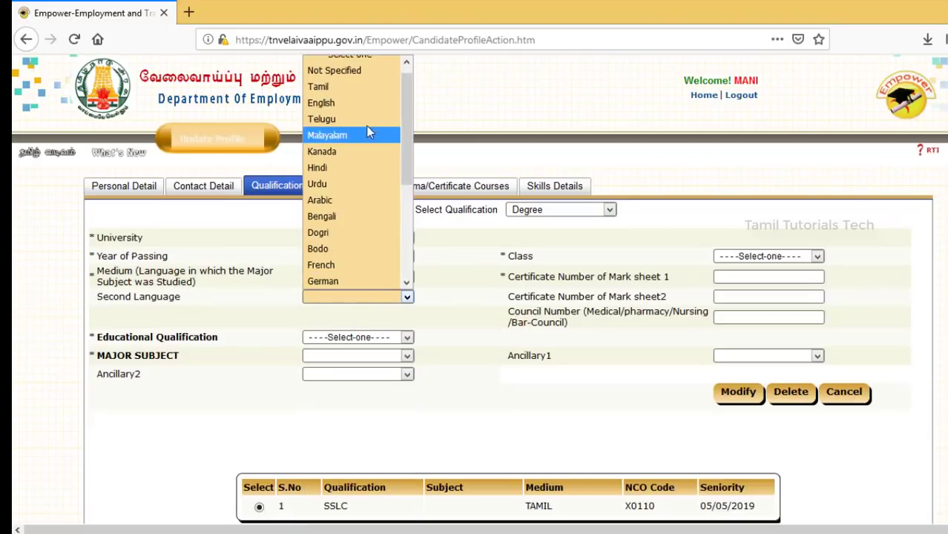
click(369, 99)
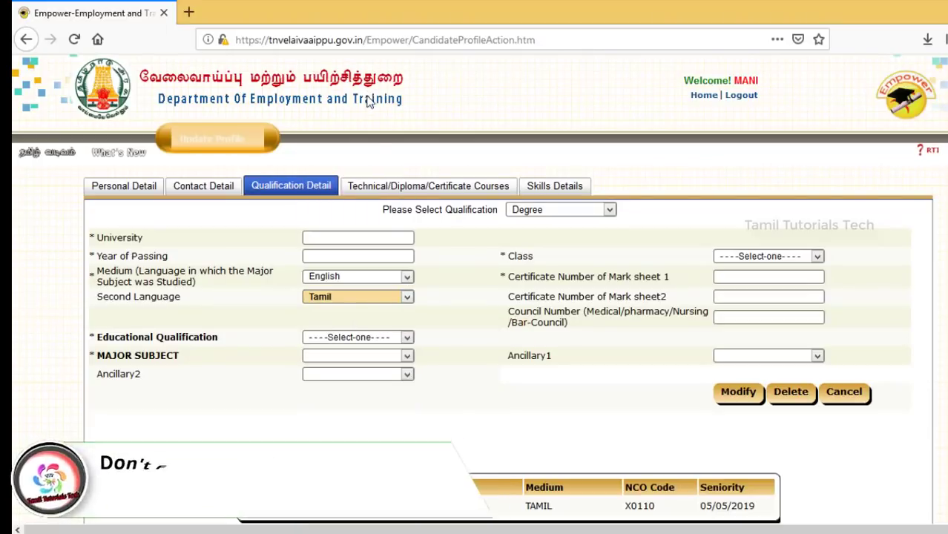
click(408, 340)
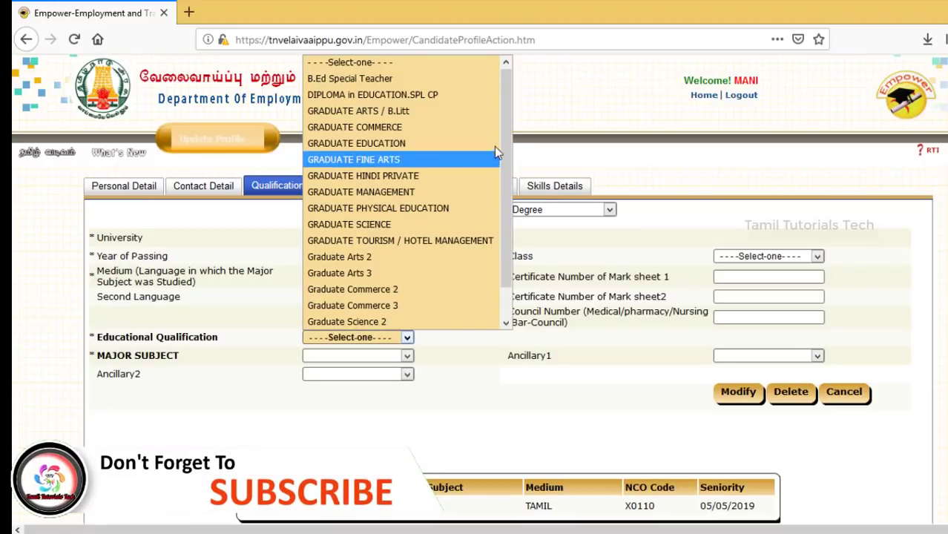
drag(510, 142, 510, 171)
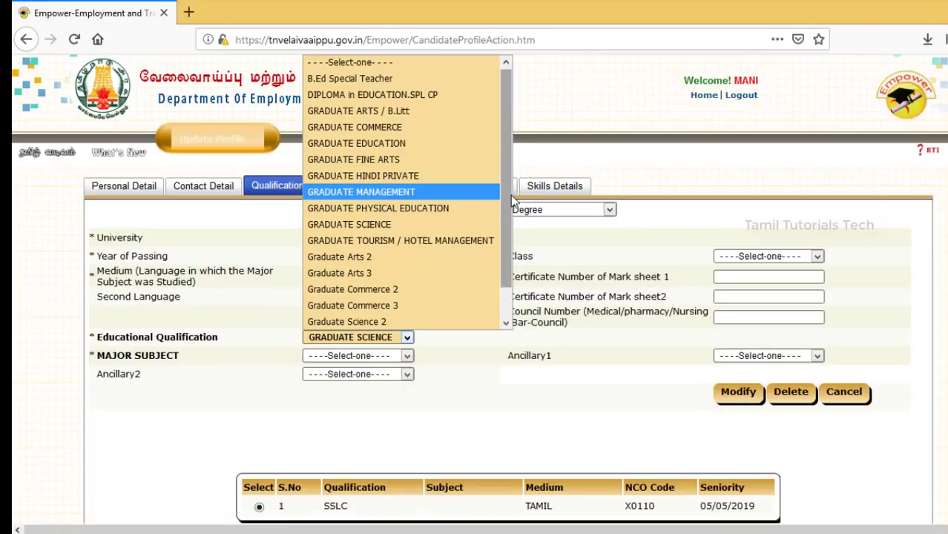
drag(509, 200, 510, 205)
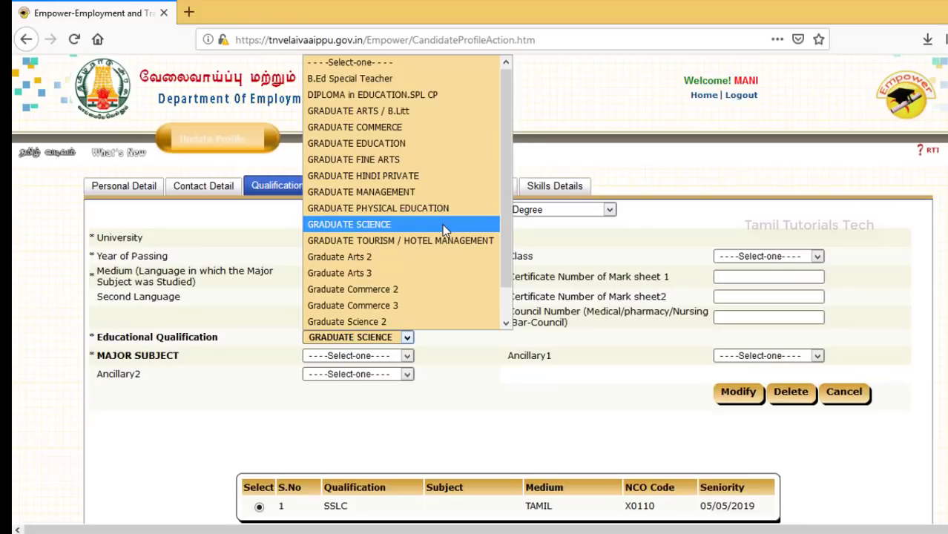
Choose GRADUATE SCIENCE, major Computer / Information Tech., ancillary MATHEMATICS WITH COMP APPLICATION, First Class with Distinction
click(442, 225)
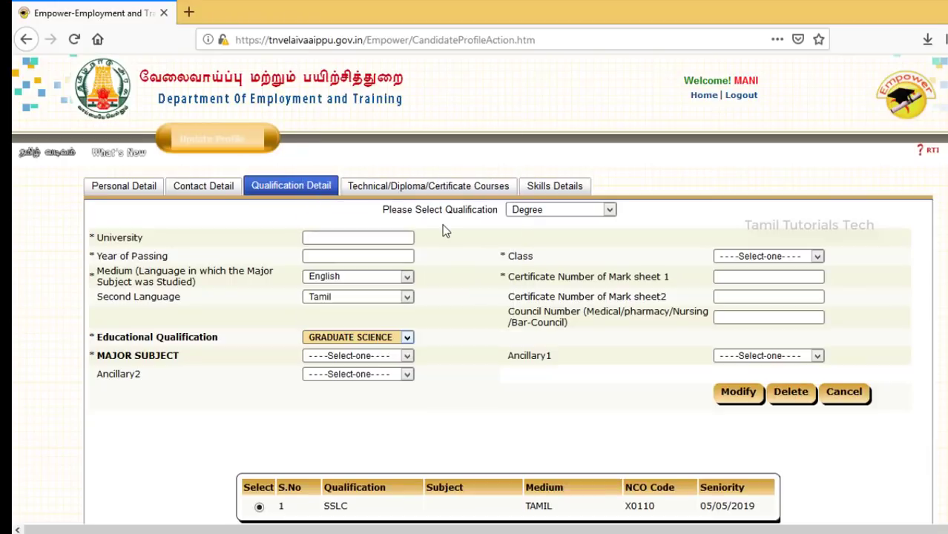
click(407, 357)
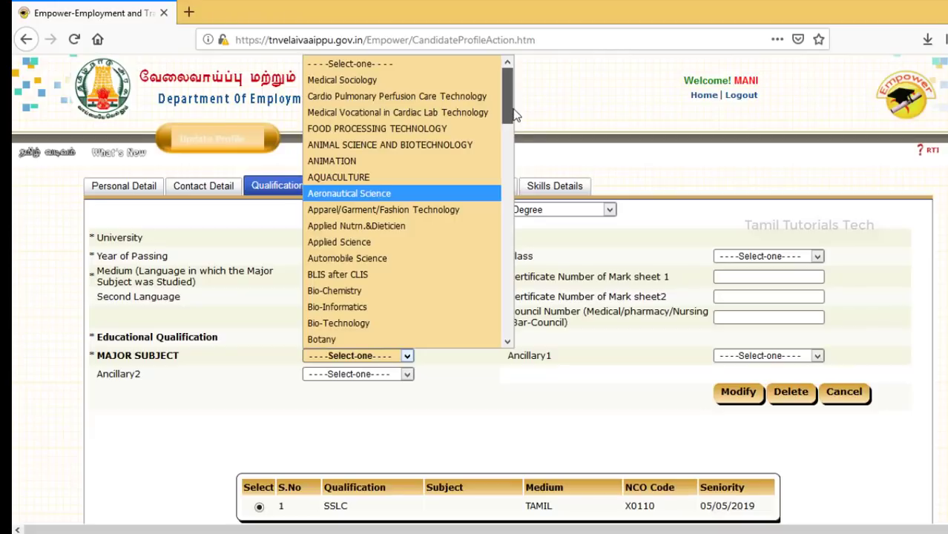
scroll(514, 145, down, 4)
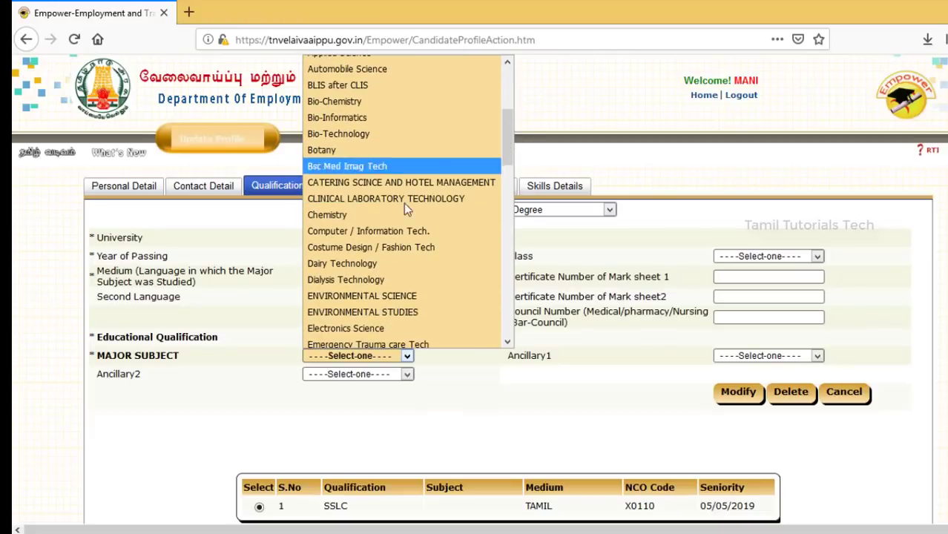
click(402, 231)
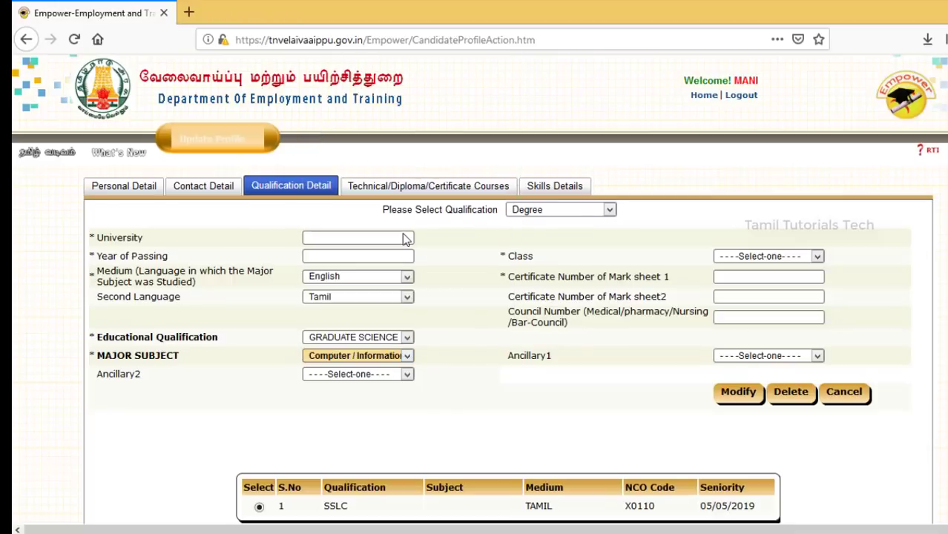
click(405, 375)
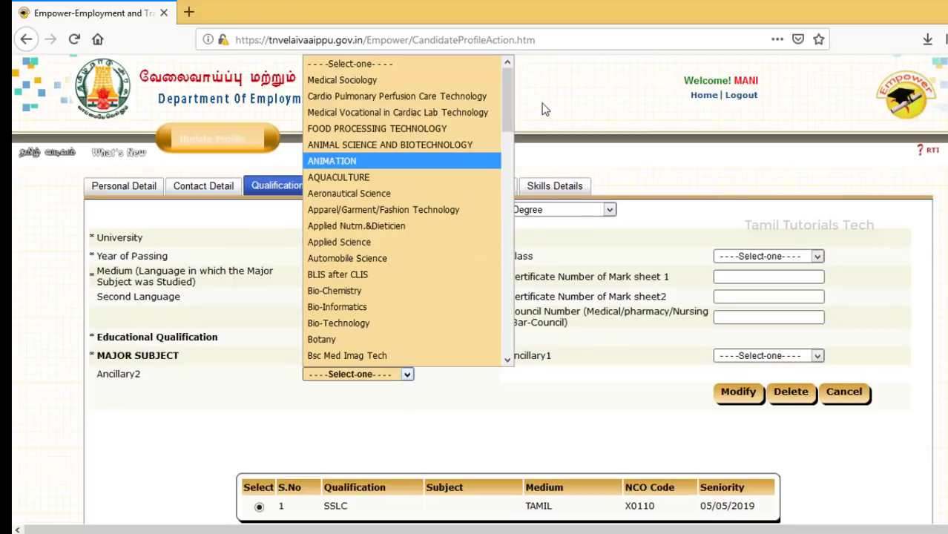
drag(506, 127, 507, 198)
click(438, 331)
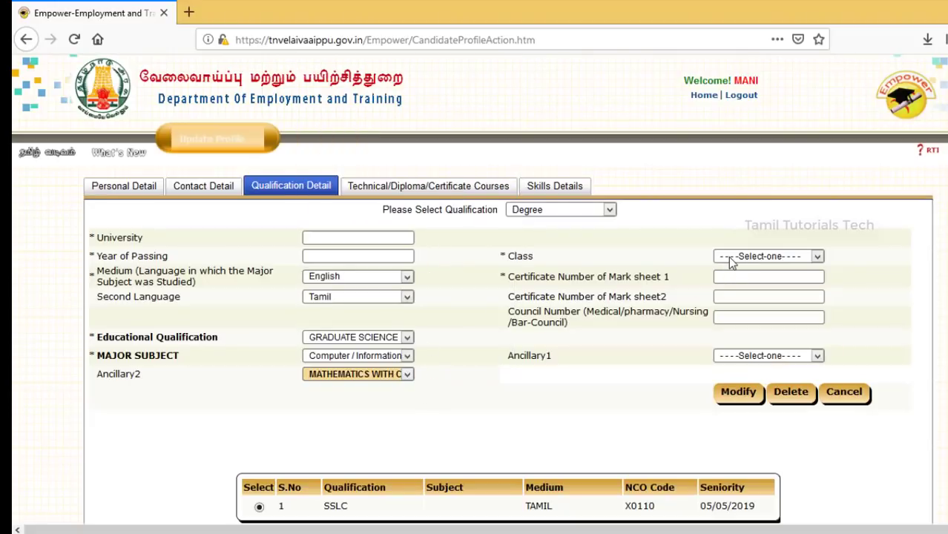
click(728, 259)
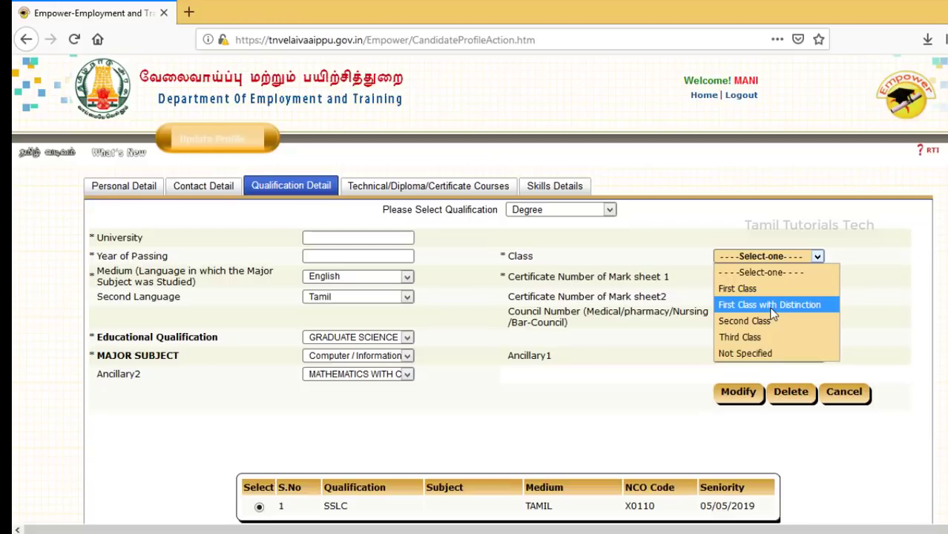
click(771, 312)
click(748, 277)
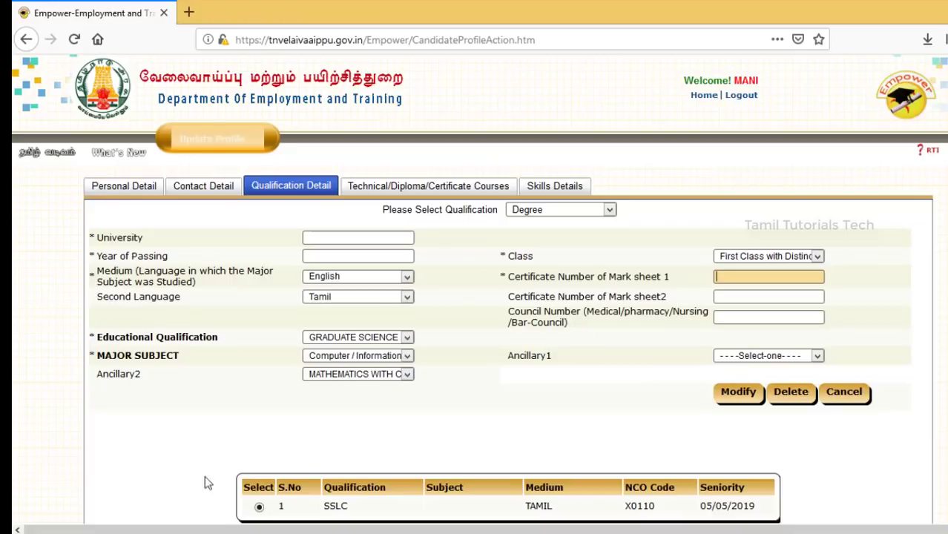
scroll(518, 469, down, 2)
Save the profile and scroll the View Profile popup to review the SSLC qualification details
click(518, 465)
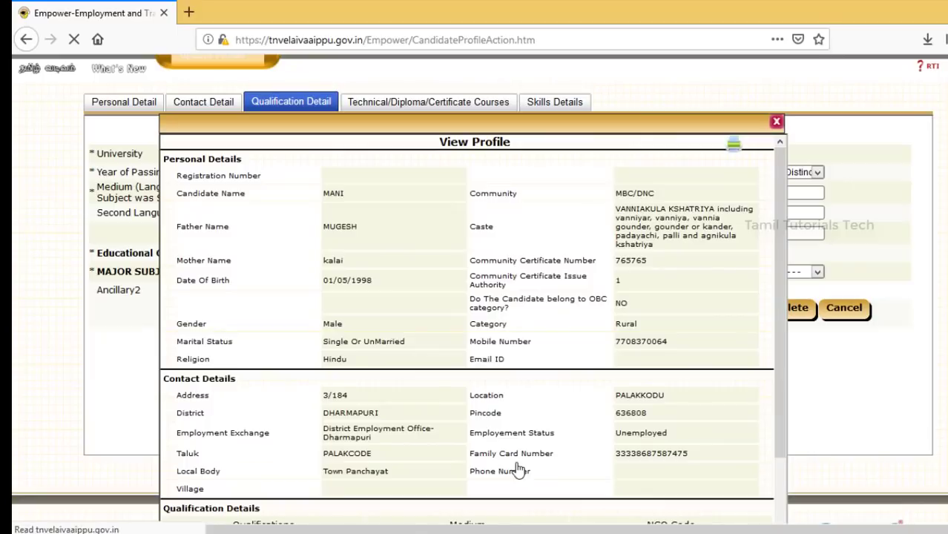
drag(778, 195, 778, 278)
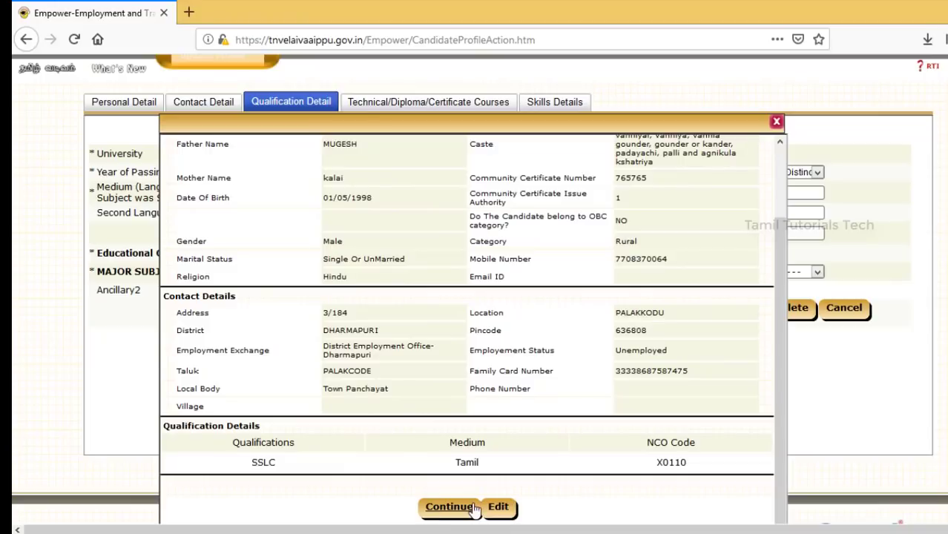
drag(781, 447, 785, 367)
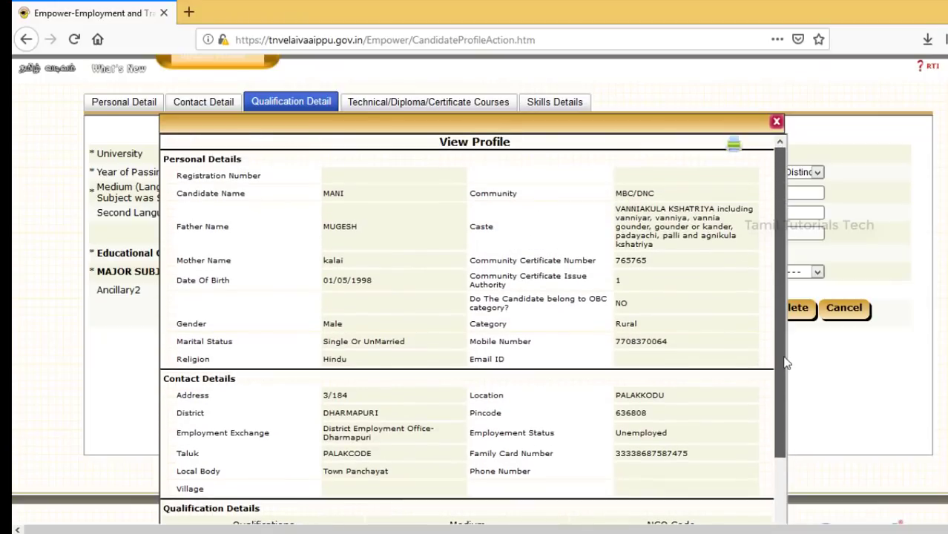
Bring up the Print dialog for the profile summary on EPSON L380 Series and centre it
click(735, 149)
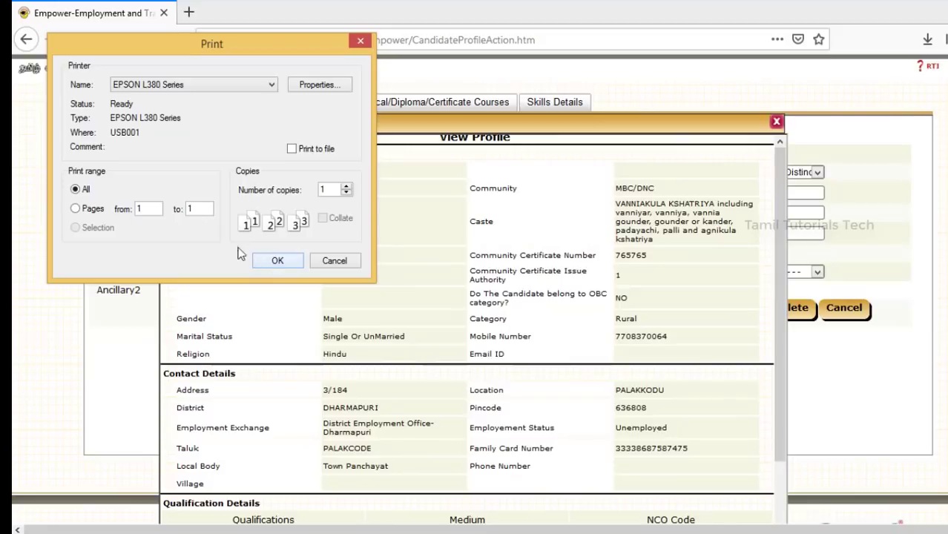
drag(284, 51, 521, 165)
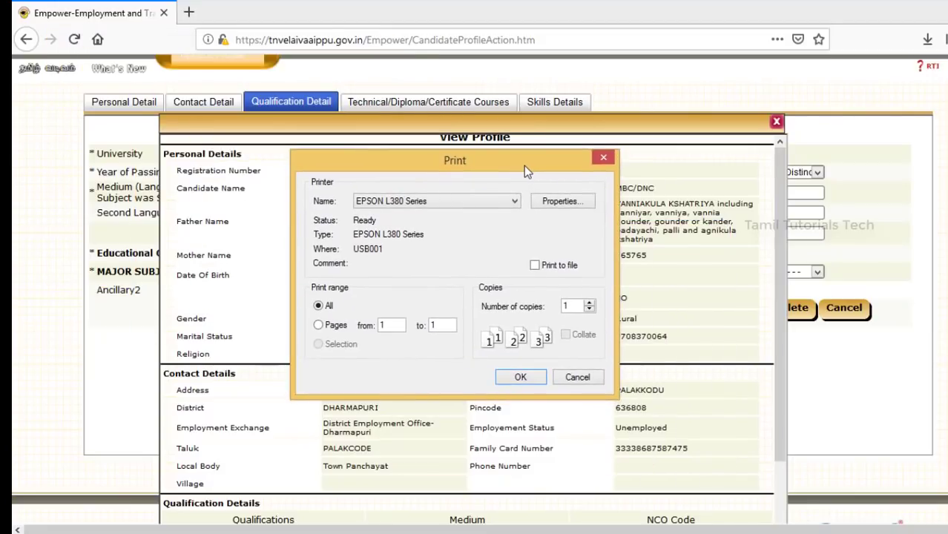